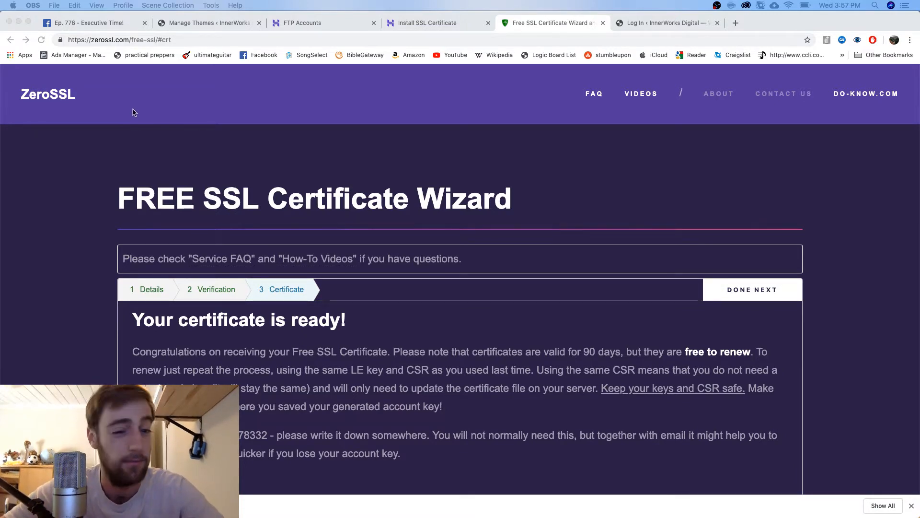
Return to the ZeroSSL home page and scroll down to the Free SSL Certificate Wizard
{"action": "left_click", "coordinate": [56, 95]}
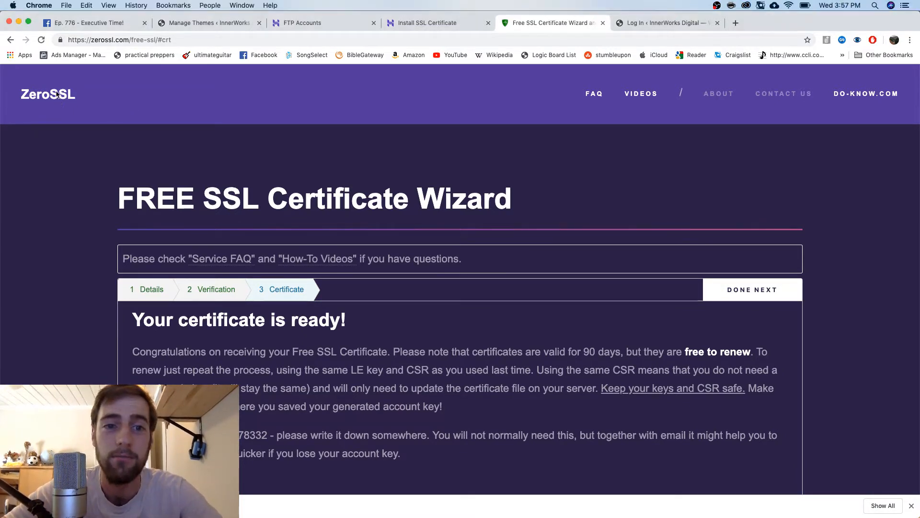
{"action": "left_click", "coordinate": [56, 94]}
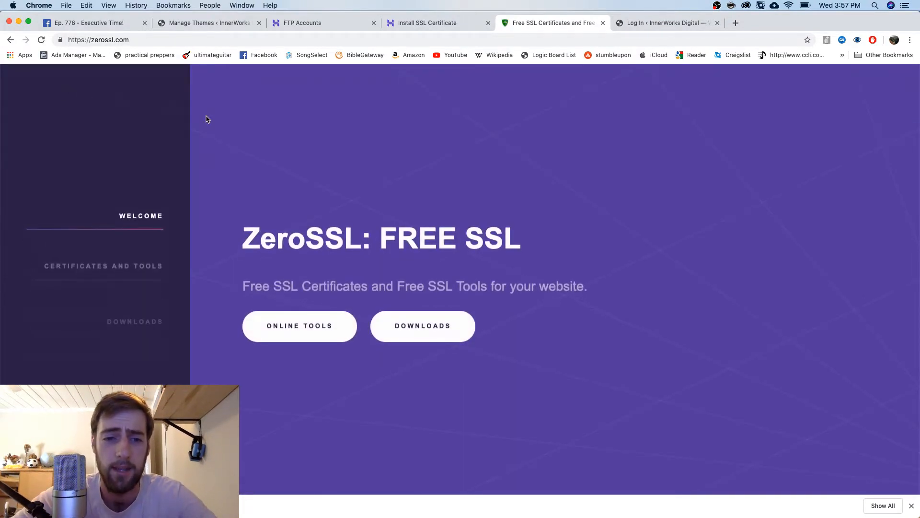
{"action": "scroll", "coordinate": [207, 119], "scroll_direction": "down", "scroll_amount": 3}
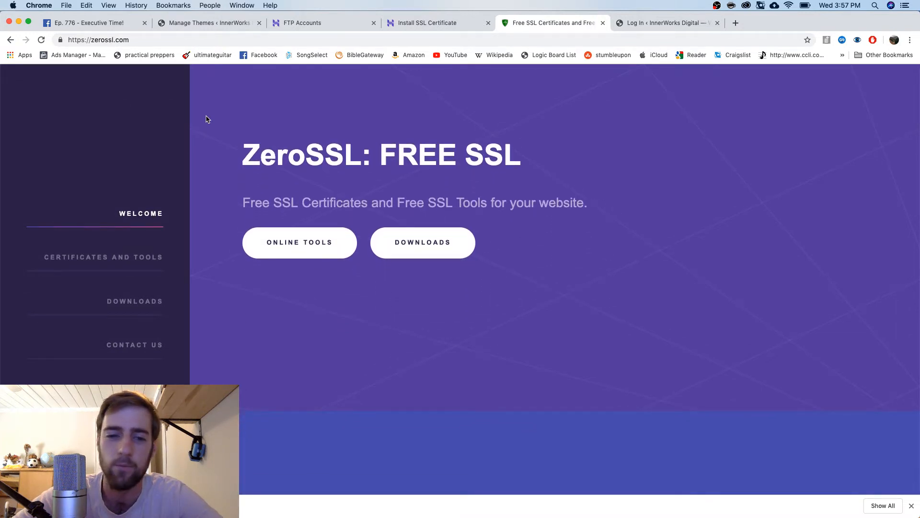
{"action": "scroll", "coordinate": [207, 119], "scroll_direction": "down", "scroll_amount": 1}
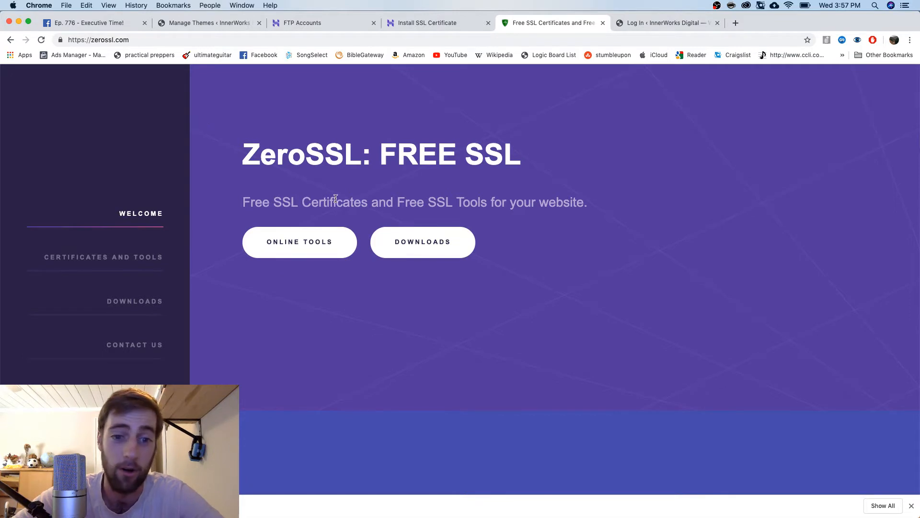
{"action": "left_click", "coordinate": [323, 243]}
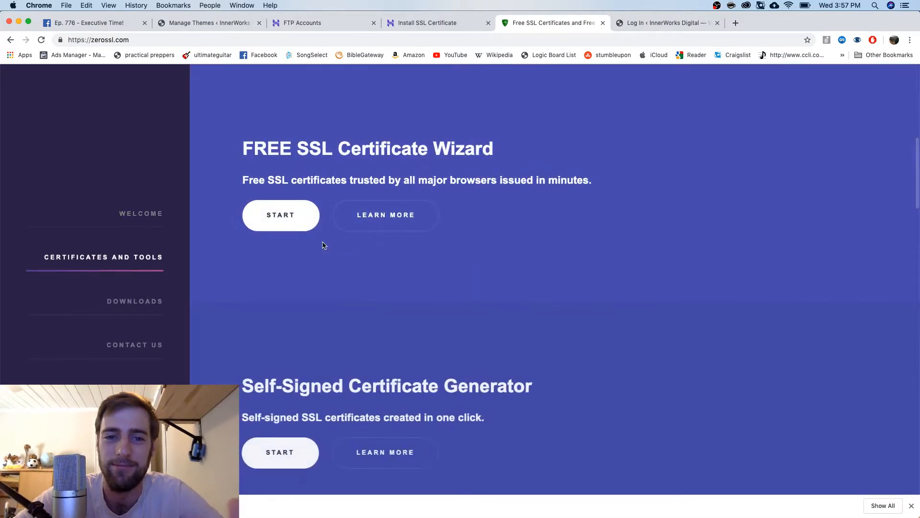
{"action": "scroll", "coordinate": [323, 245], "scroll_direction": "down", "scroll_amount": 10}
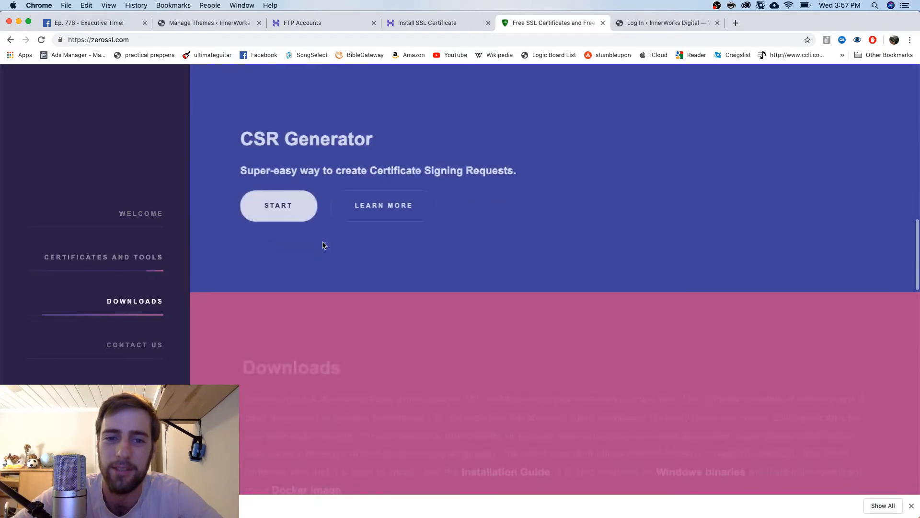
{"action": "scroll", "coordinate": [323, 245], "scroll_direction": "down", "scroll_amount": 13}
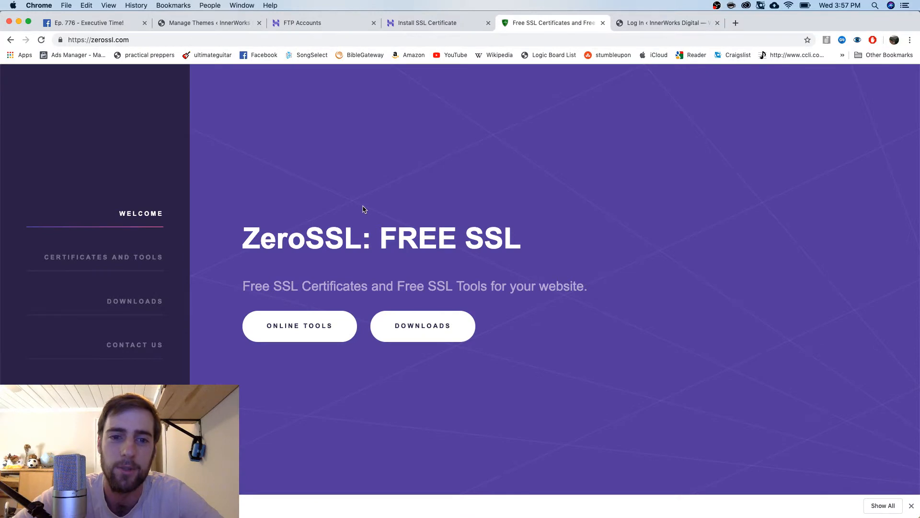
{"action": "scroll", "coordinate": [322, 307], "scroll_direction": "down", "scroll_amount": 5}
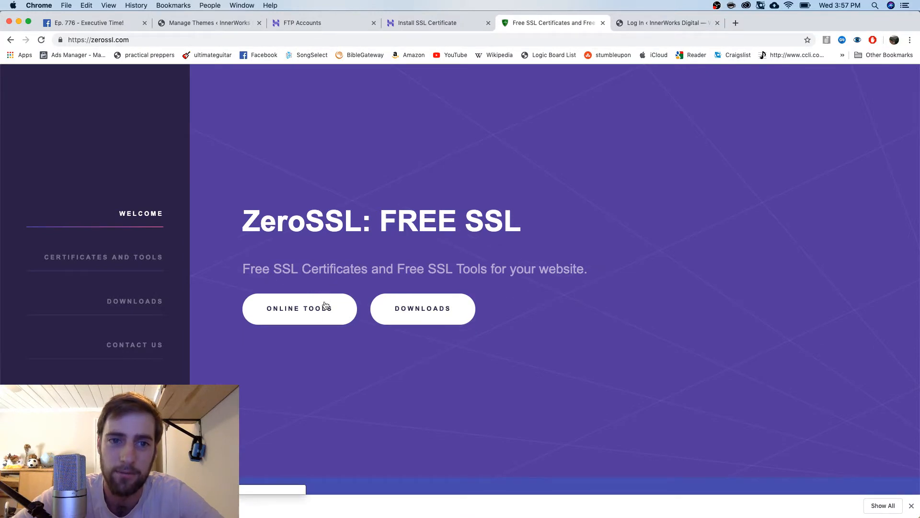
{"action": "scroll", "coordinate": [325, 305], "scroll_direction": "down", "scroll_amount": 3}
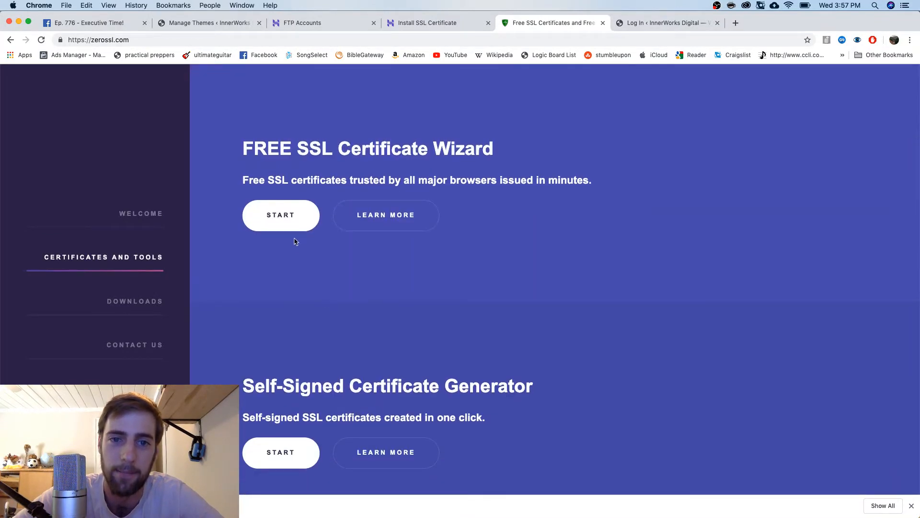
Start the Free SSL wizard and enter the e-mail address and interworksrepair.com as the domain
{"action": "left_click", "coordinate": [296, 224]}
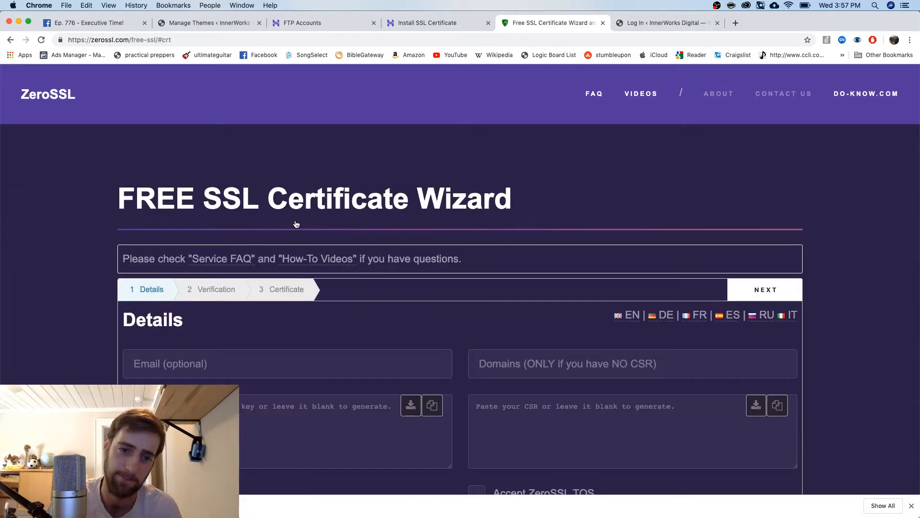
{"action": "scroll", "coordinate": [296, 224], "scroll_direction": "down", "scroll_amount": 3}
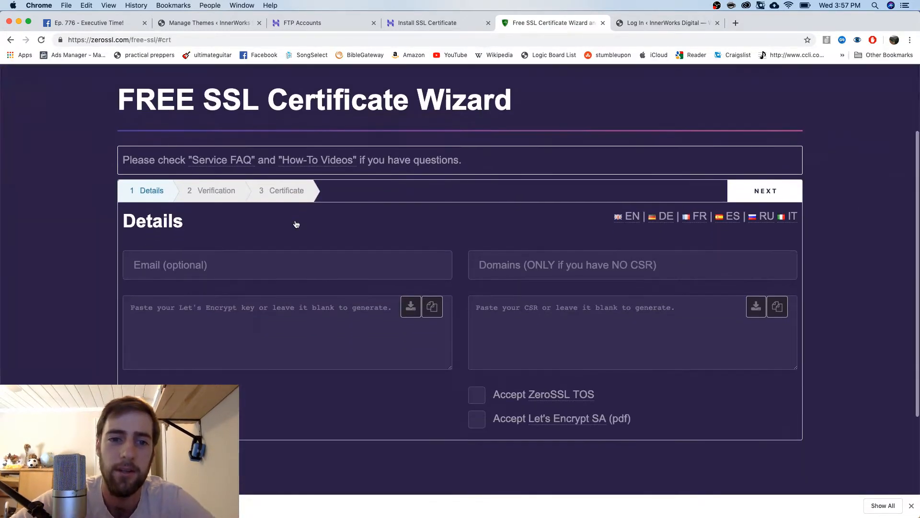
{"action": "left_click", "coordinate": [293, 233]}
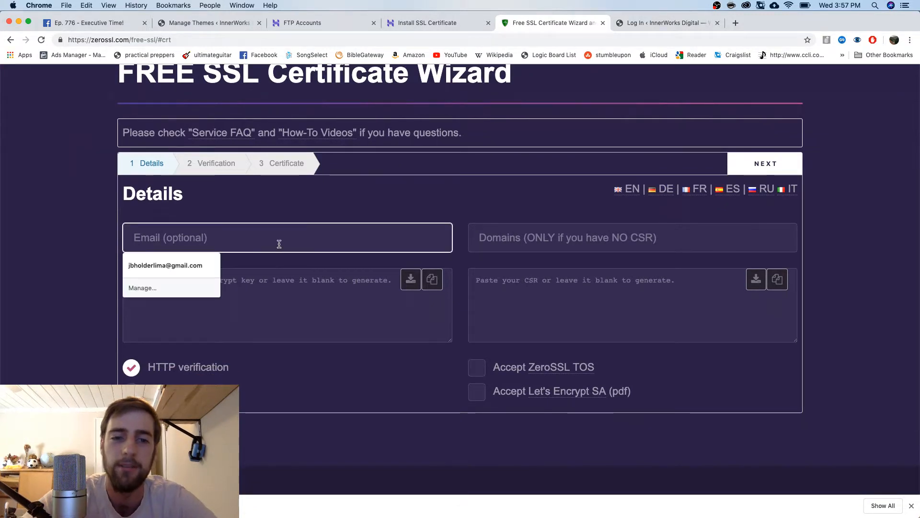
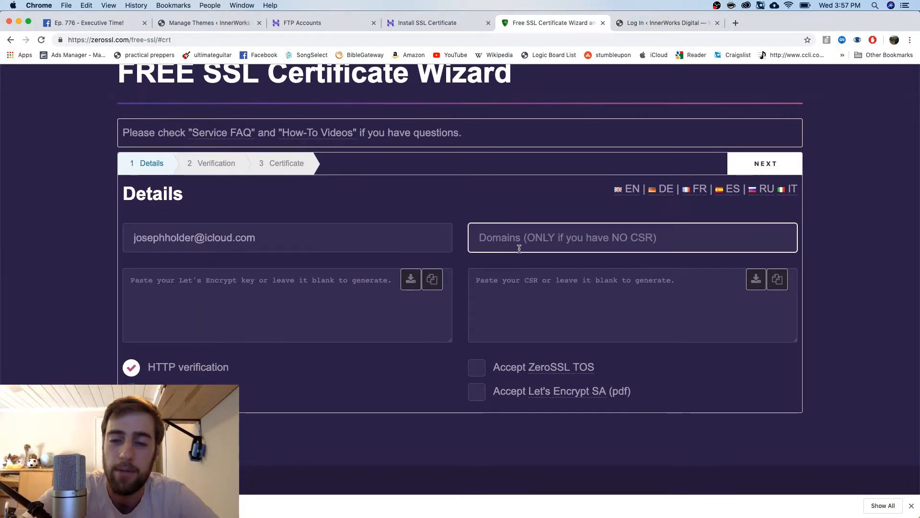
{"action": "type", "text": "interworksrepair.com"}
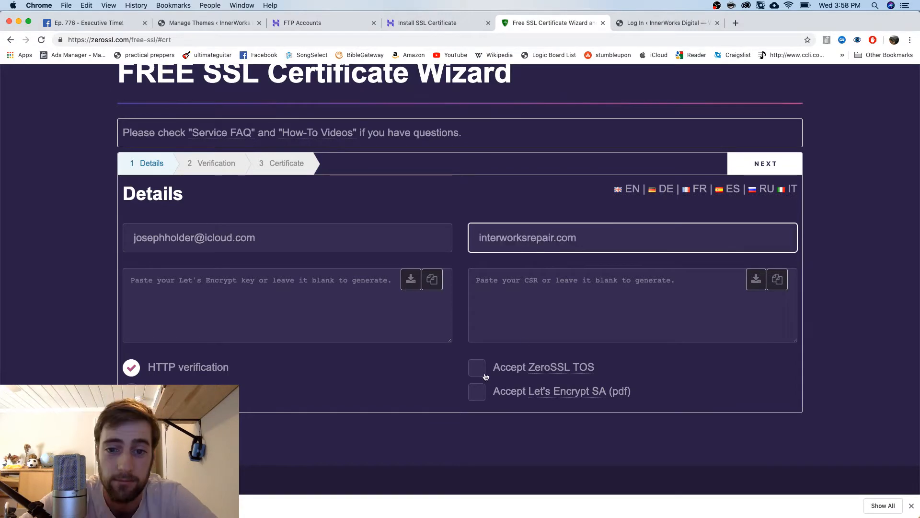
{"action": "left_click", "coordinate": [475, 374]}
{"action": "left_click", "coordinate": [478, 391]}
{"action": "left_click", "coordinate": [752, 166]}
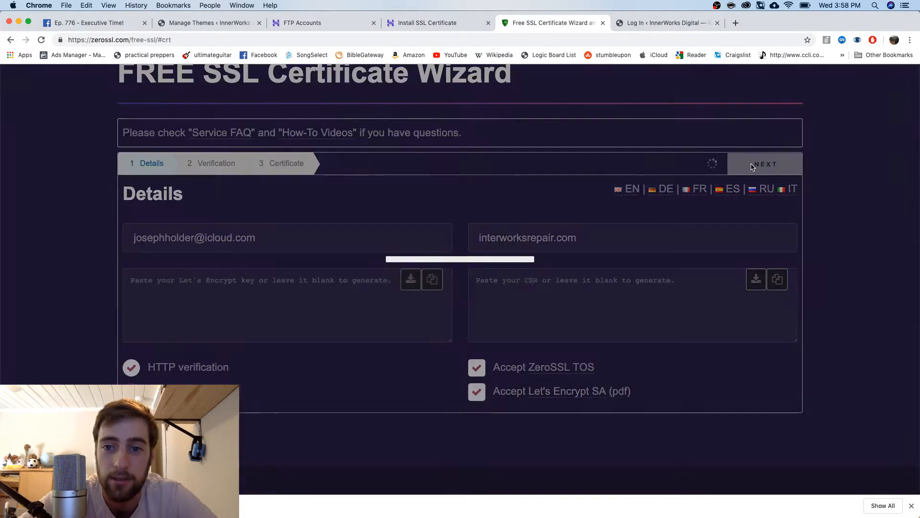
{"action": "left_click", "coordinate": [512, 291]}
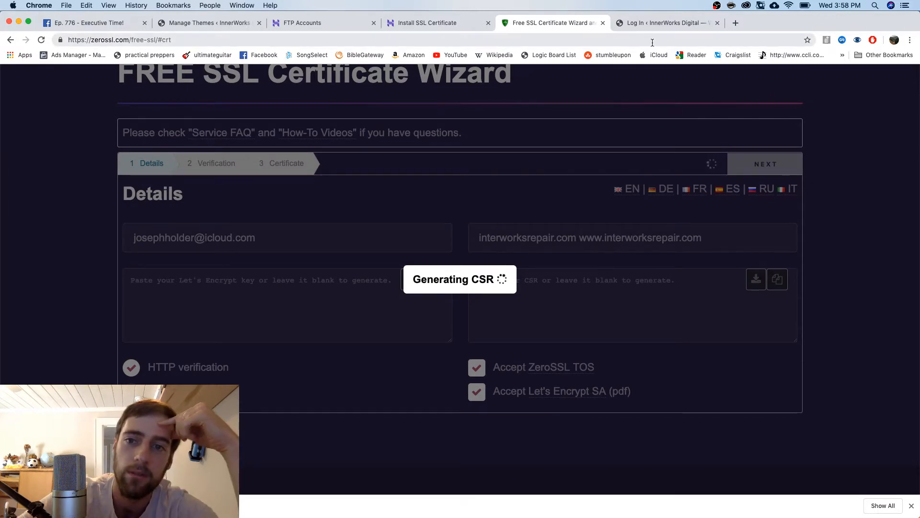
{"action": "left_click", "coordinate": [657, 22]}
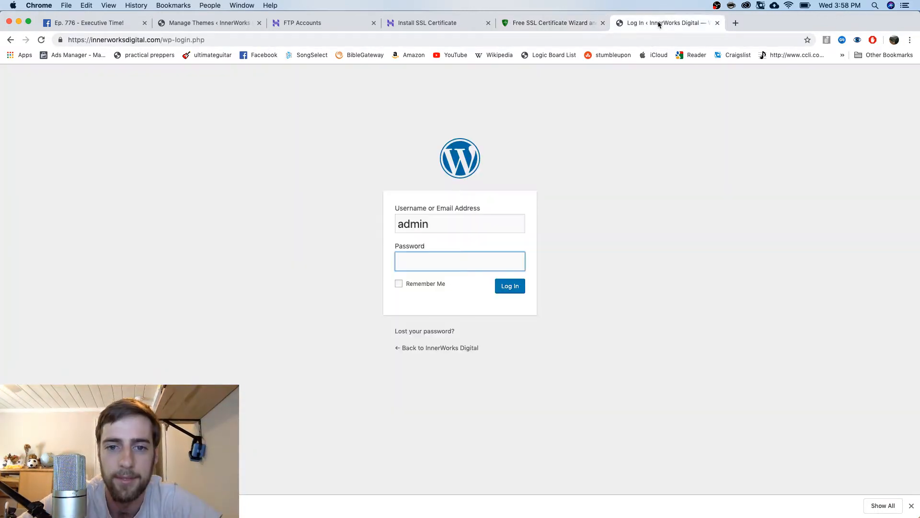
Go back from the WordPress login to the ZeroSSL wizard tab while the CSR generates
{"action": "left_click", "coordinate": [552, 23]}
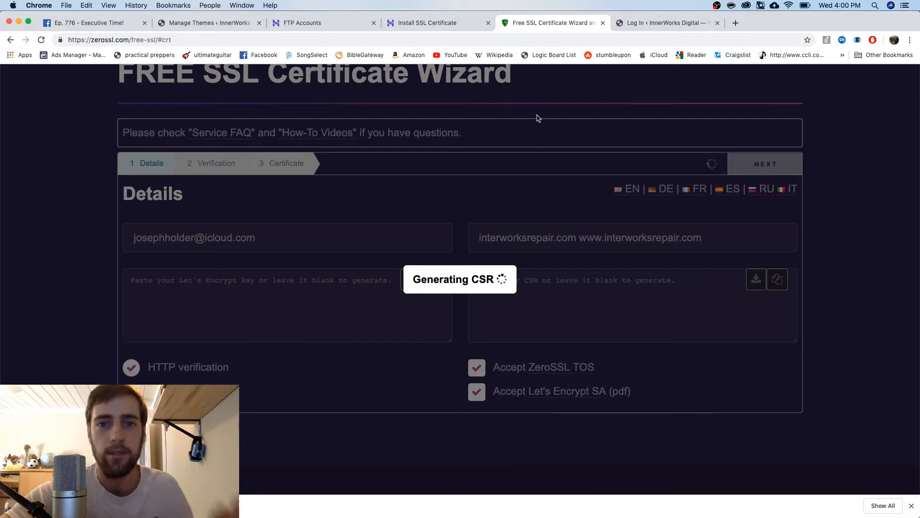
Choose innerworksdigital.com as the domain in Hostinger's Custom SSL form, then return to ZeroSSL
{"action": "left_click", "coordinate": [438, 28]}
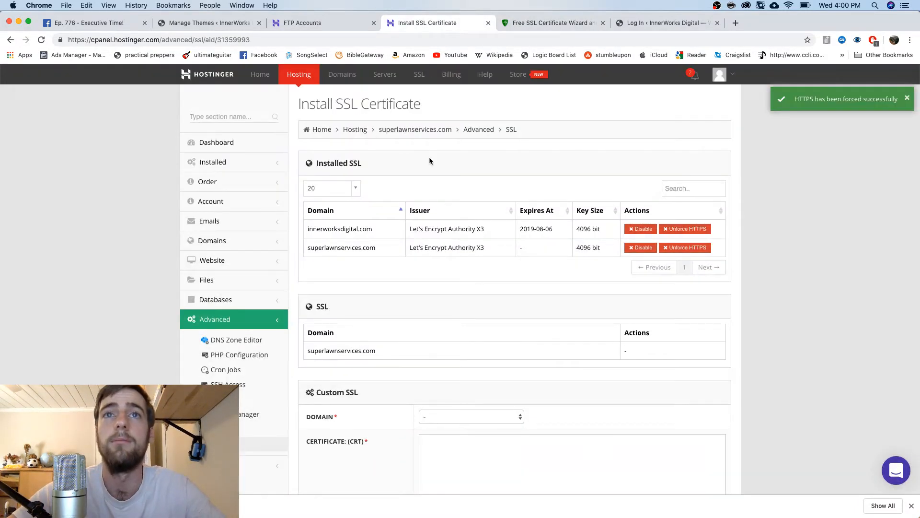
{"action": "scroll", "coordinate": [429, 160], "scroll_direction": "down", "scroll_amount": 5}
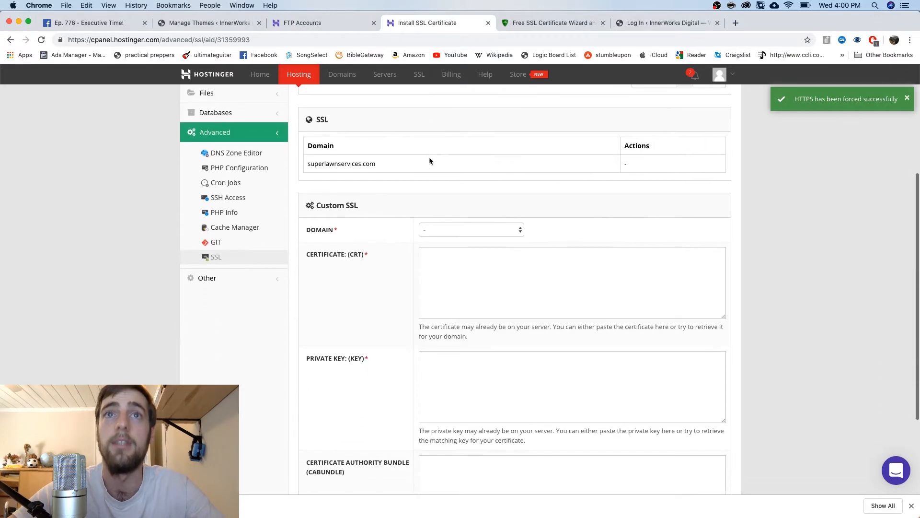
{"action": "left_click", "coordinate": [448, 229]}
{"action": "left_click", "coordinate": [448, 248]}
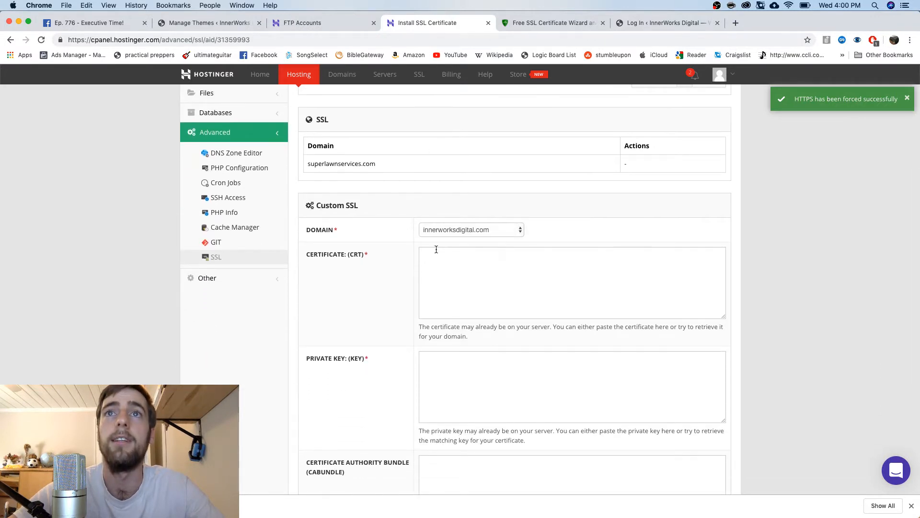
{"action": "scroll", "coordinate": [369, 260], "scroll_direction": "down", "scroll_amount": 3}
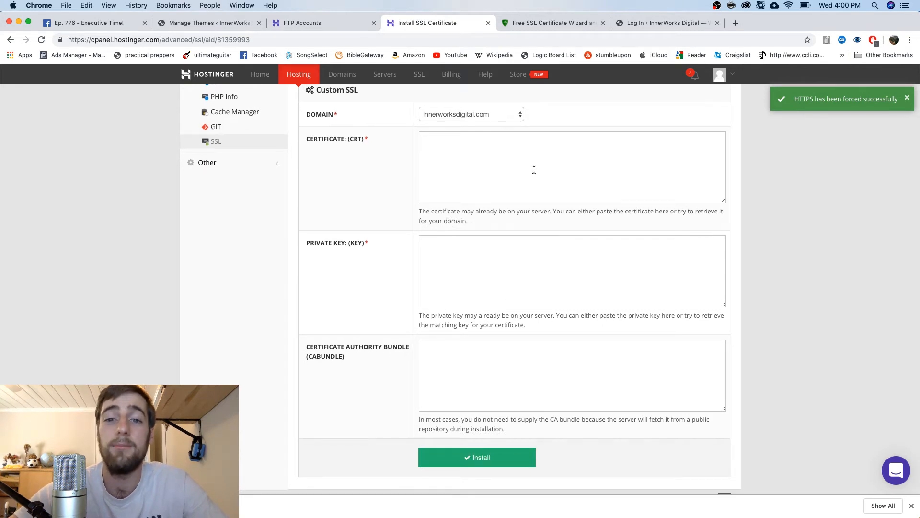
{"action": "left_click", "coordinate": [554, 20]}
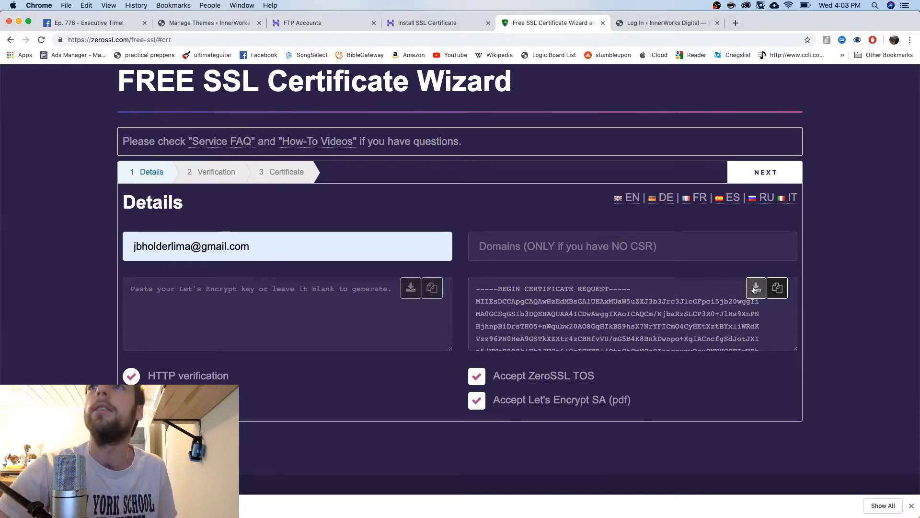
Advance the ZeroSSL wizard to Verification and copy the first domain's challenge text into TextEdit
{"action": "left_click", "coordinate": [778, 176]}
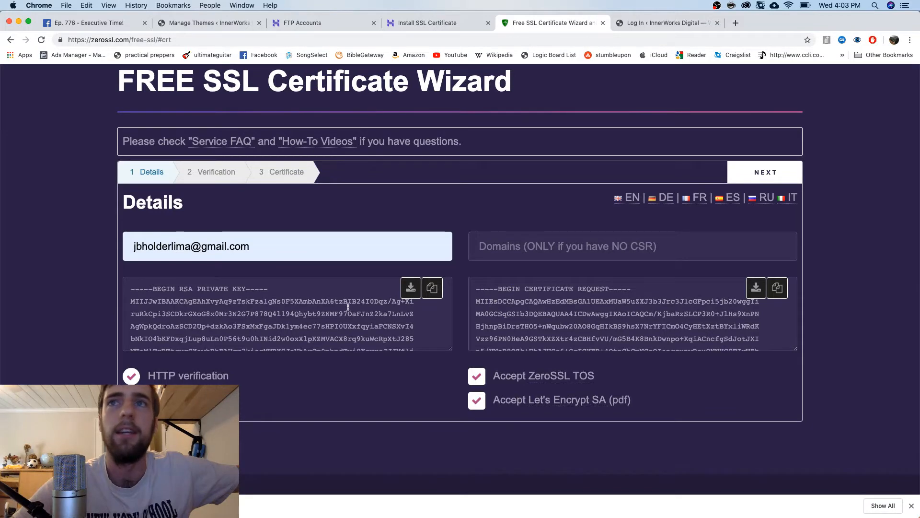
{"action": "left_click", "coordinate": [754, 181]}
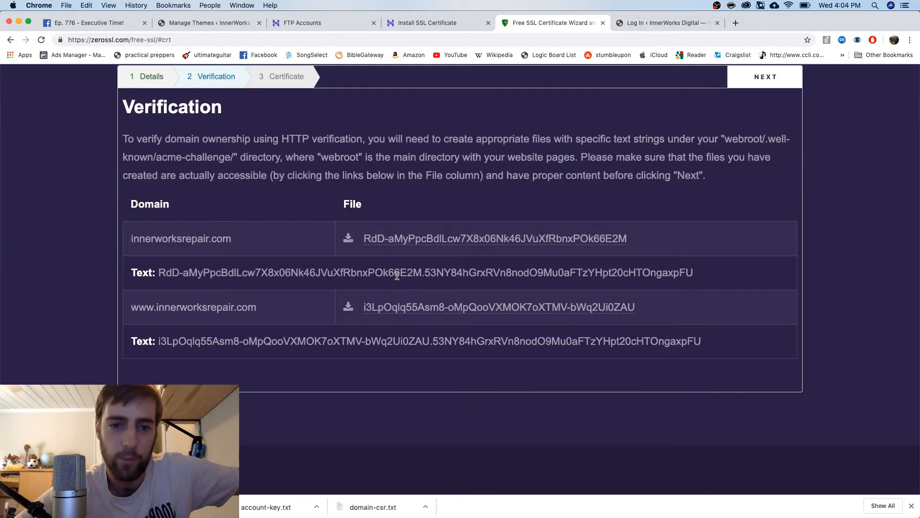
{"action": "triple_click", "coordinate": [306, 274]}
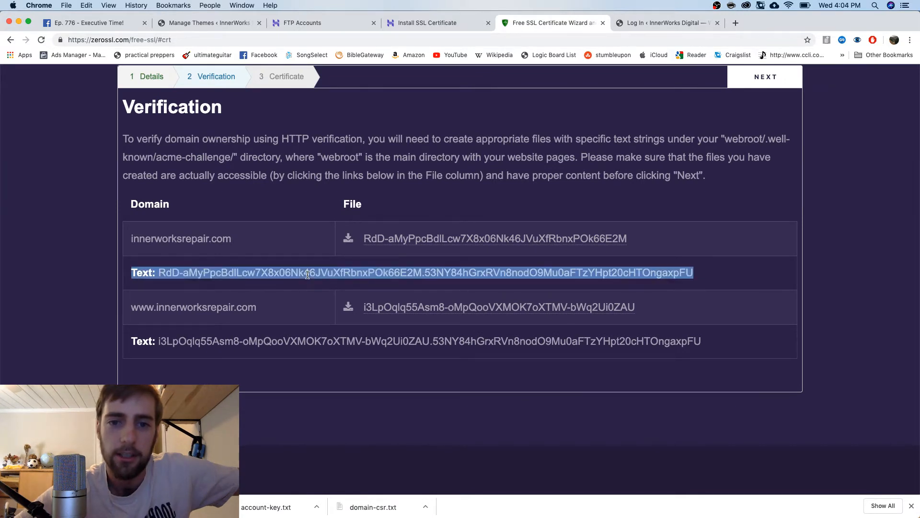
{"action": "left_click", "coordinate": [368, 259]}
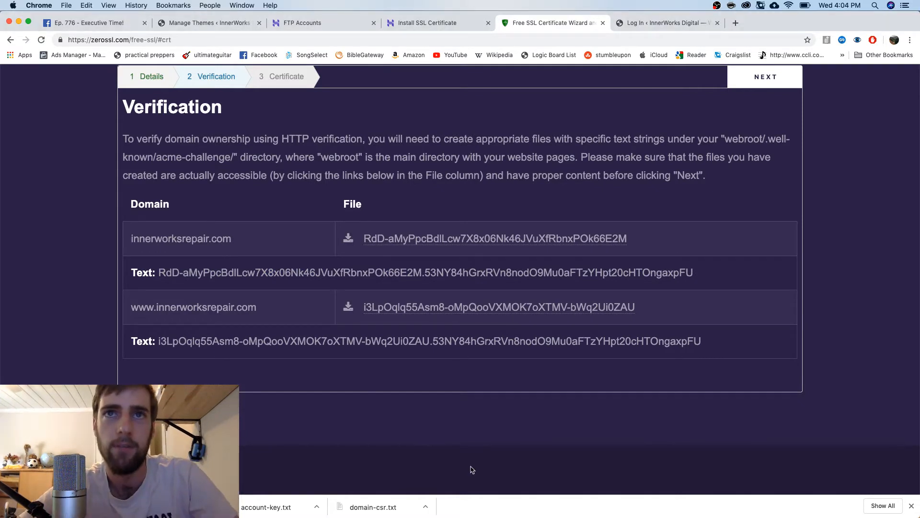
{"action": "mouse_move", "coordinate": [515, 511]}
{"action": "left_click", "coordinate": [552, 509]}
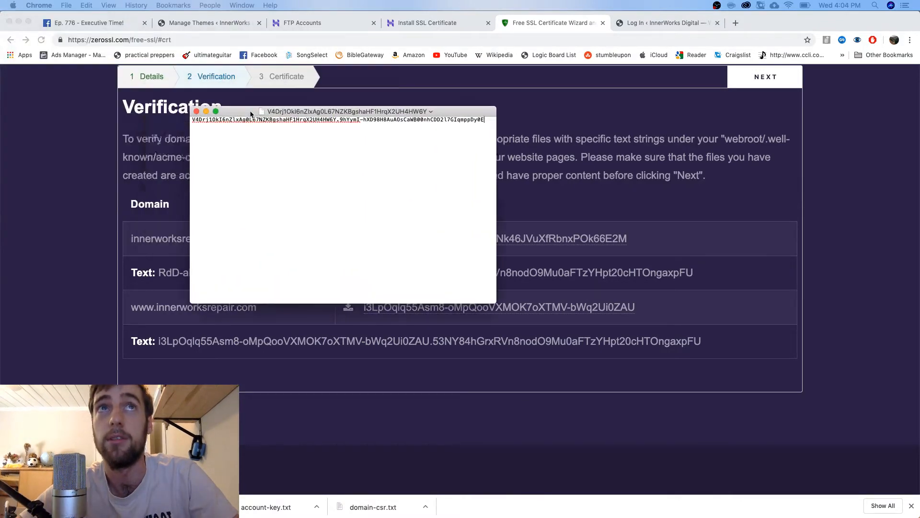
Restart TextEdit and try rich text as the default format for new documents
{"action": "key", "text": "super+q"}
{"action": "left_click", "coordinate": [552, 502]}
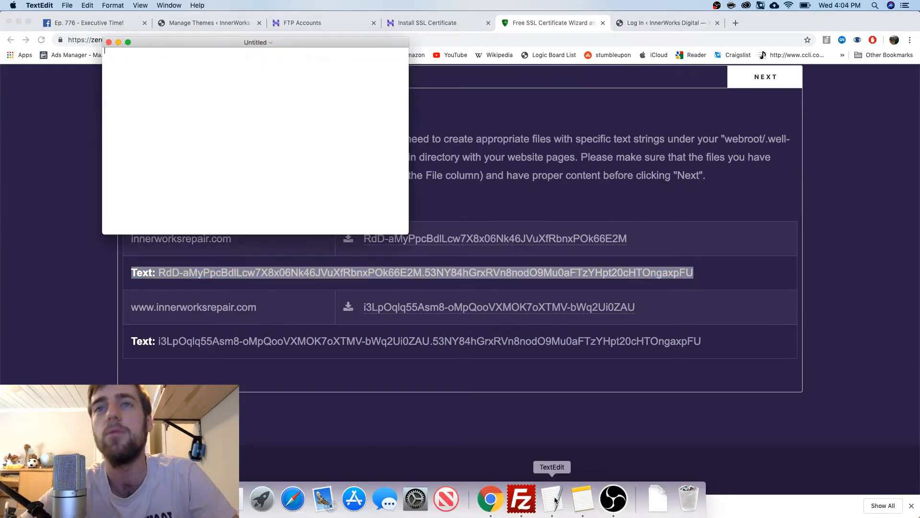
{"action": "left_click", "coordinate": [88, 5]}
{"action": "mouse_move", "coordinate": [41, 5]}
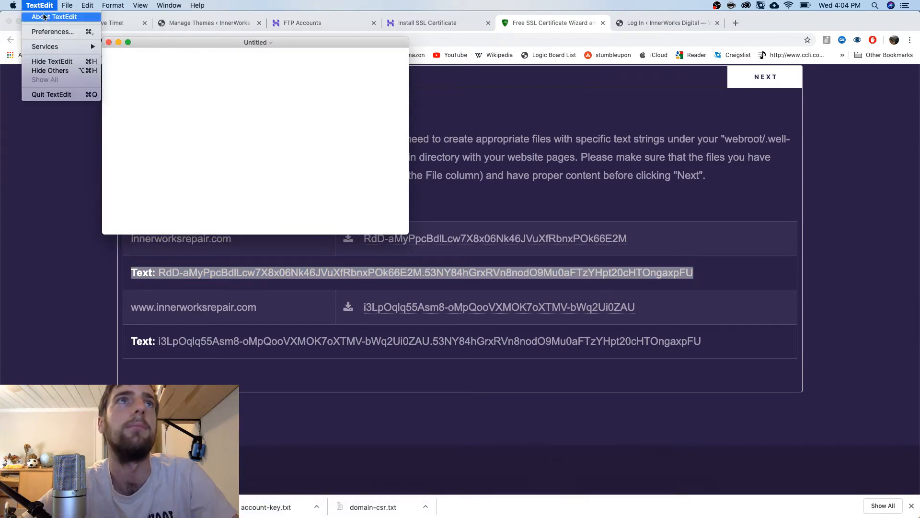
{"action": "left_click", "coordinate": [56, 32]}
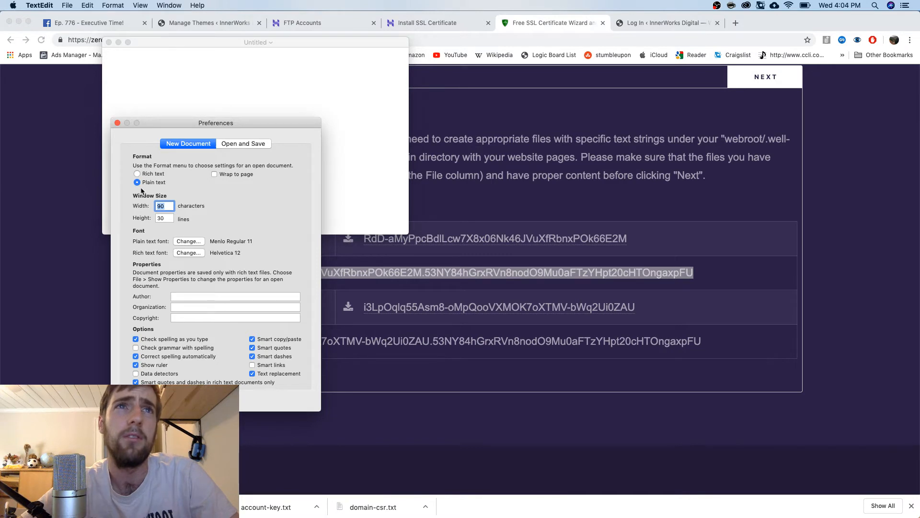
{"action": "left_click", "coordinate": [138, 174]}
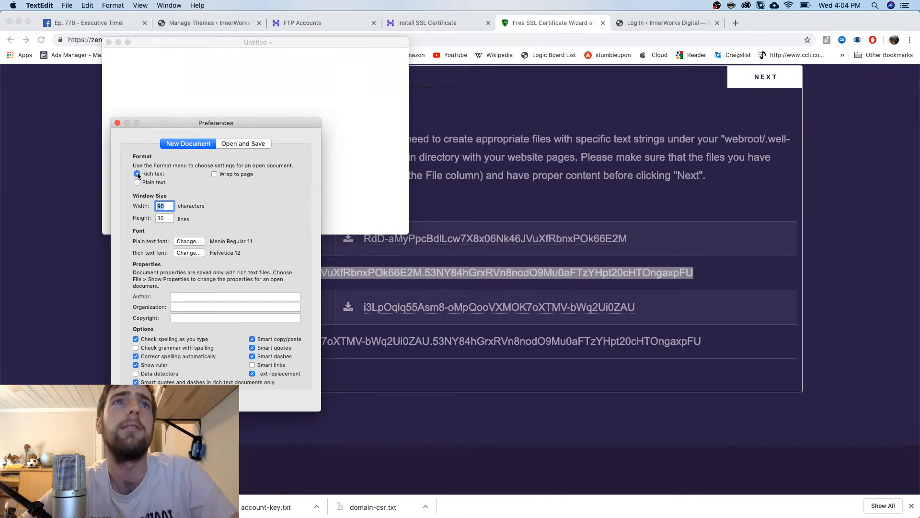
{"action": "left_click", "coordinate": [117, 123]}
{"action": "left_click", "coordinate": [109, 42]}
{"action": "key", "text": "super+n"}
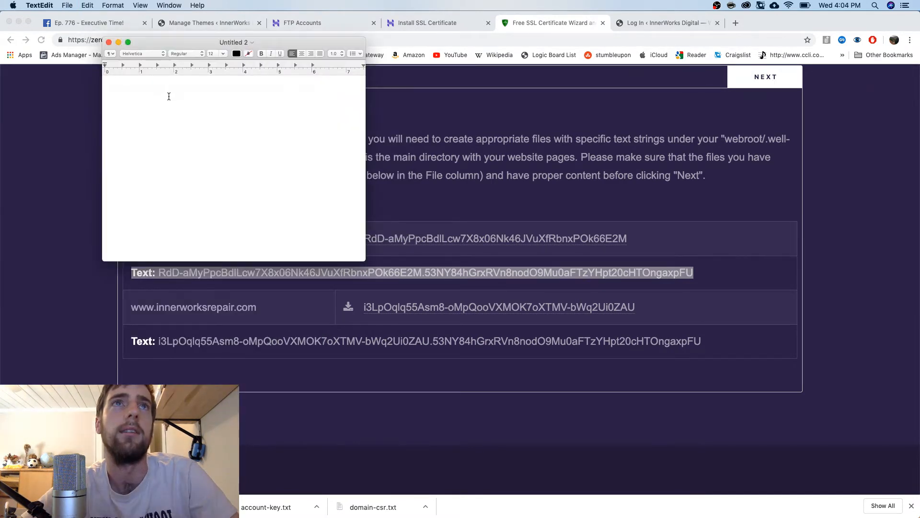
{"action": "left_click", "coordinate": [109, 42]}
Set TextEdit's new-document format to plain text and create a blank document
{"action": "left_click", "coordinate": [40, 5]}
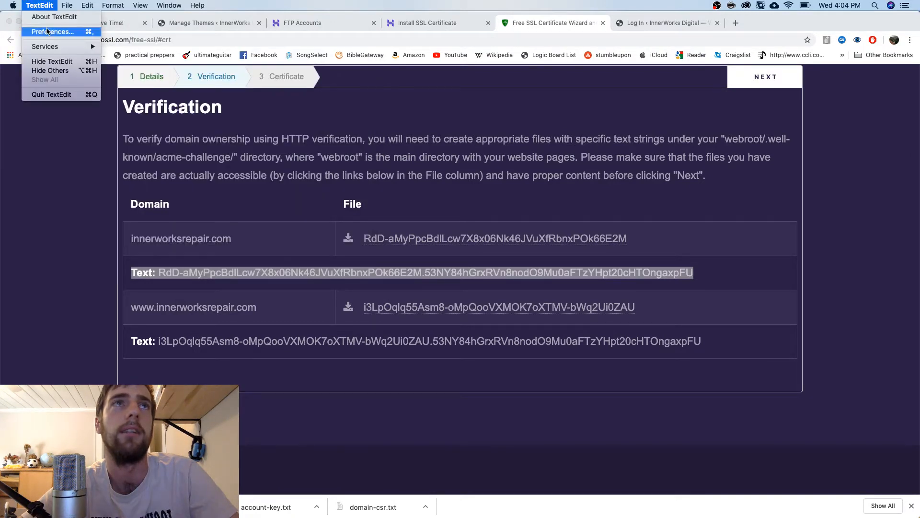
{"action": "left_click", "coordinate": [53, 27]}
{"action": "left_click", "coordinate": [138, 182]}
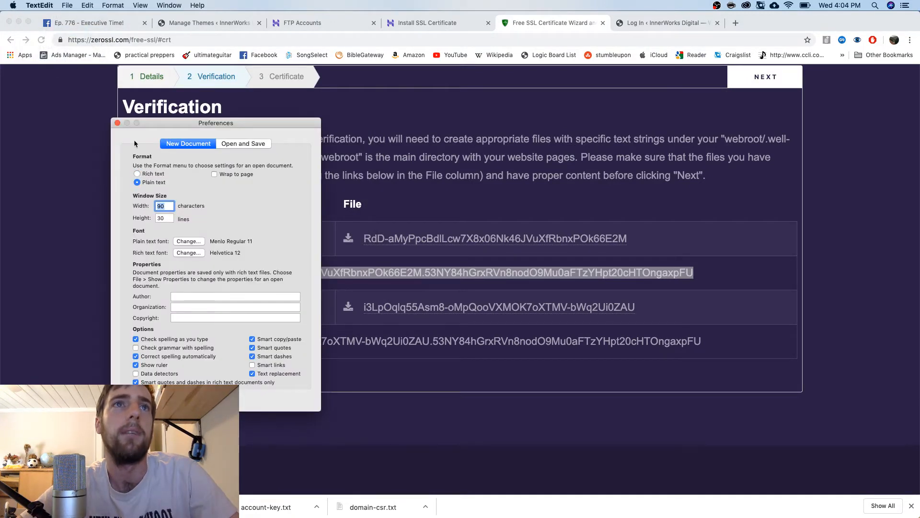
{"action": "left_click", "coordinate": [117, 123]}
{"action": "left_click", "coordinate": [67, 5]}
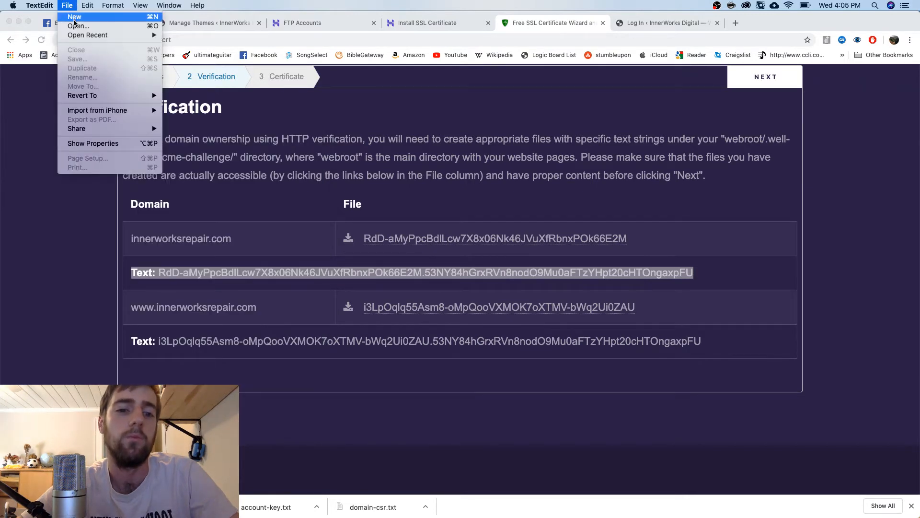
{"action": "left_click", "coordinate": [74, 20]}
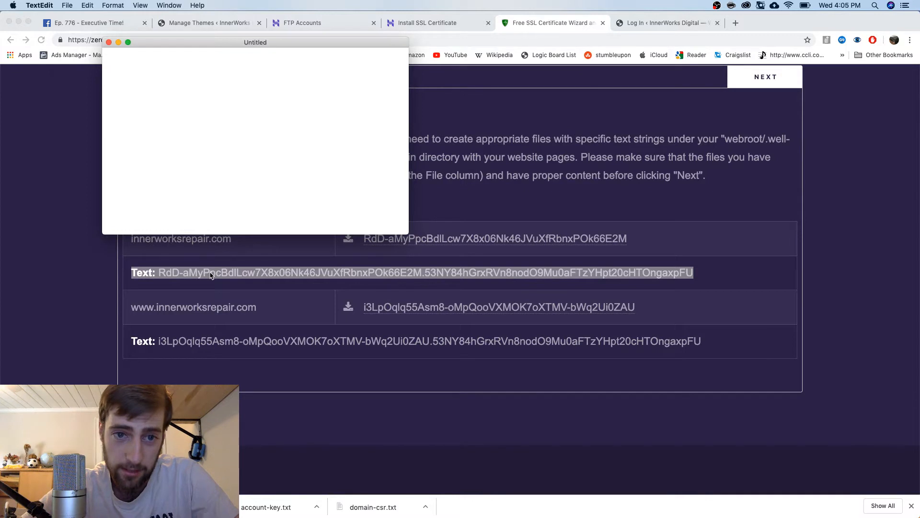
Paste the challenge text, delete its leading 'Text: ' label, and select the first challenge file name
{"action": "type", "text": "Text: RdD-aMyPpcBdlLcw7X8x06Nk46JVuXfRbnxPOk66E2M.53NY84hGrxRVn8nodO9Mu0aFTzYHpt20cHTOngaxpFU"}
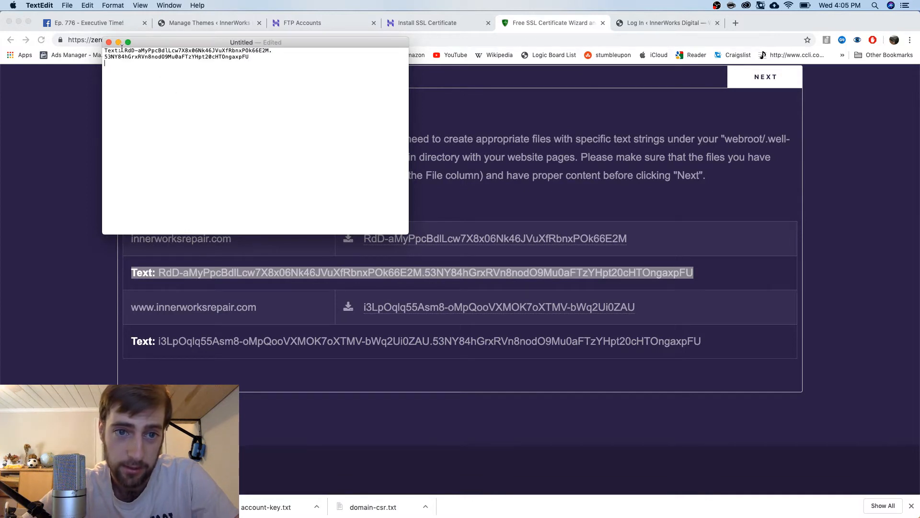
{"action": "left_click_drag", "start_coordinate": [123, 50], "coordinate": [102, 50]}
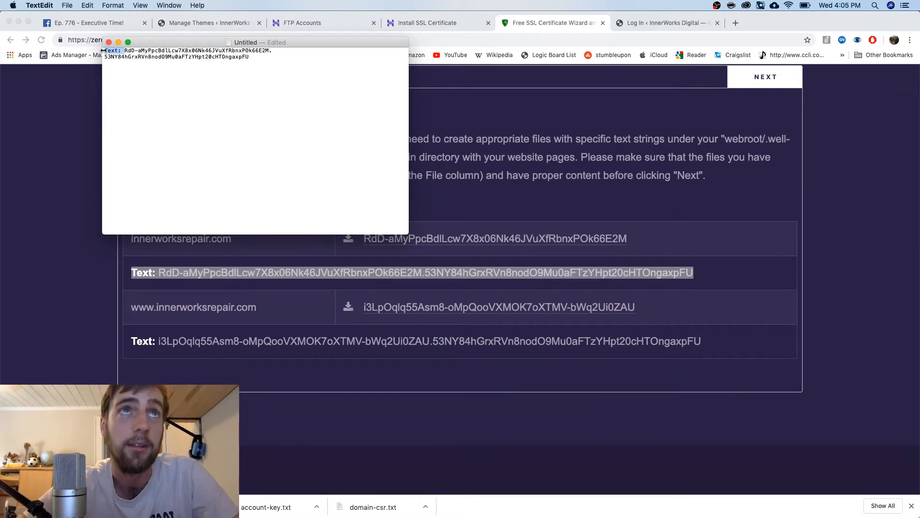
{"action": "key", "text": "BackSpace"}
{"action": "key", "text": "super+Tab"}
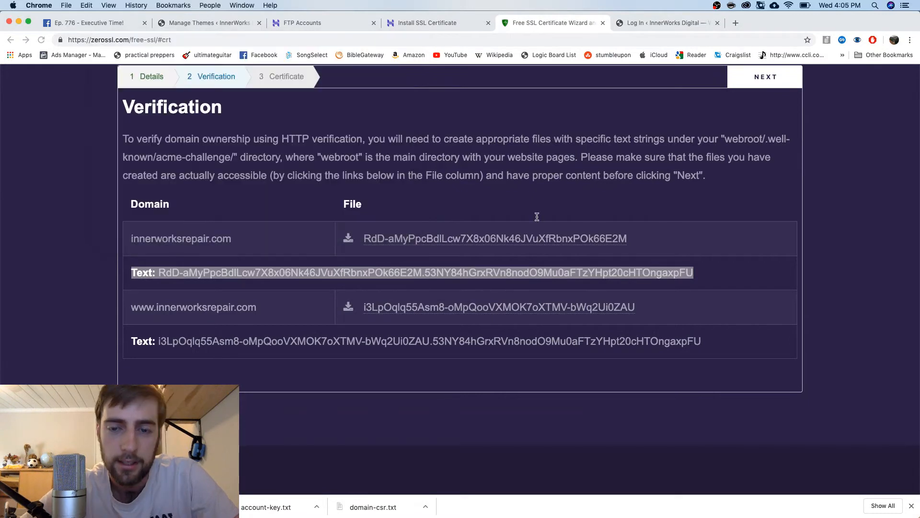
{"action": "left_click_drag", "start_coordinate": [631, 241], "coordinate": [363, 238]}
{"action": "key", "text": "super+c"}
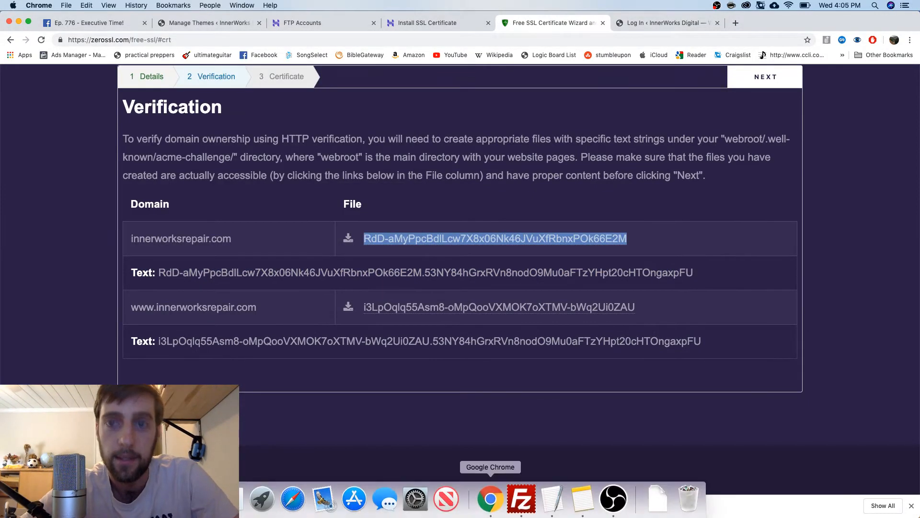
Save the challenge document to Downloads under the first challenge file name, without a .txt extension
{"action": "left_click", "coordinate": [552, 499]}
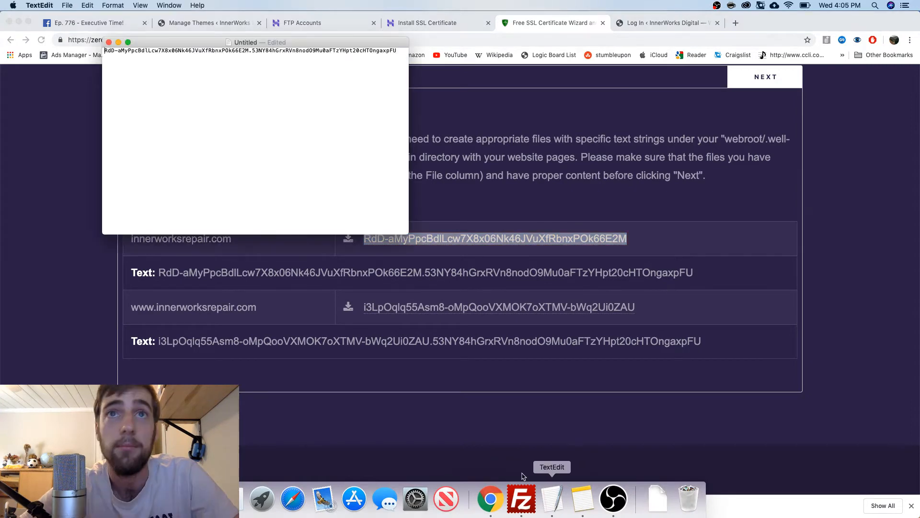
{"action": "left_click", "coordinate": [39, 5]}
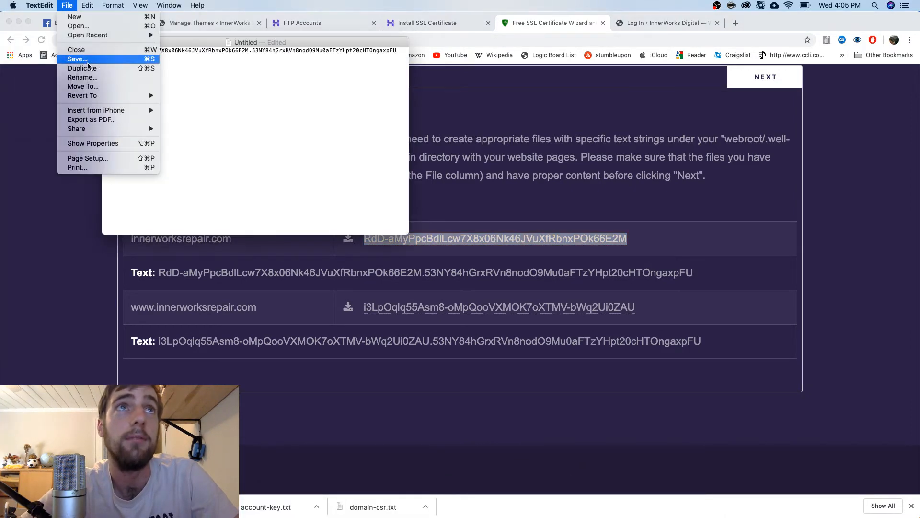
{"action": "left_click", "coordinate": [88, 61]}
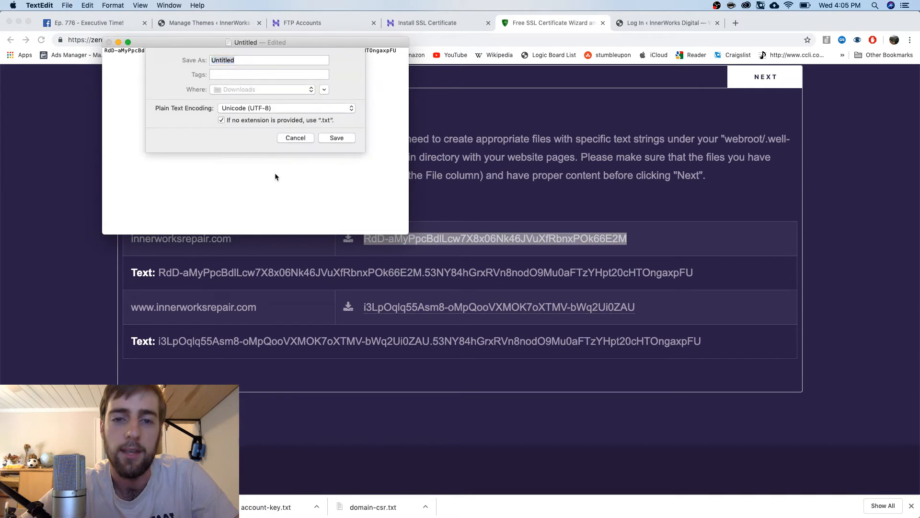
{"action": "key", "text": "super+v"}
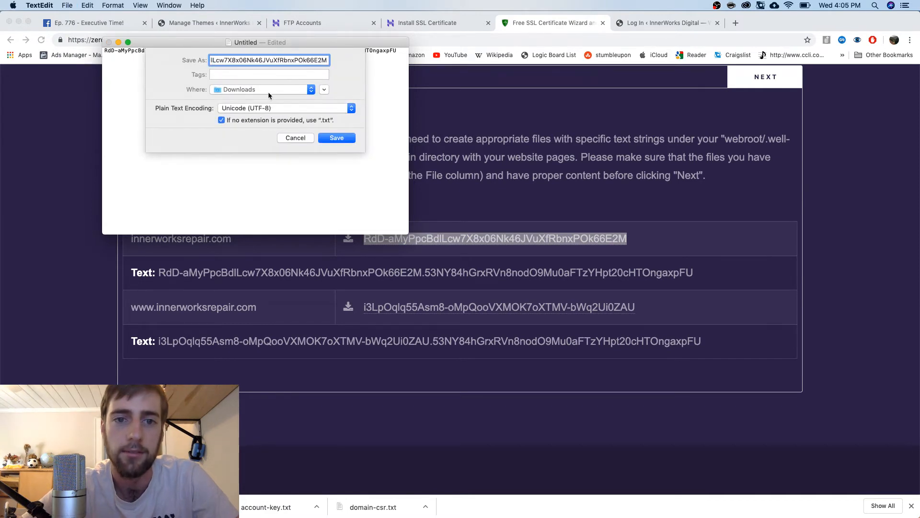
{"action": "left_click", "coordinate": [255, 122]}
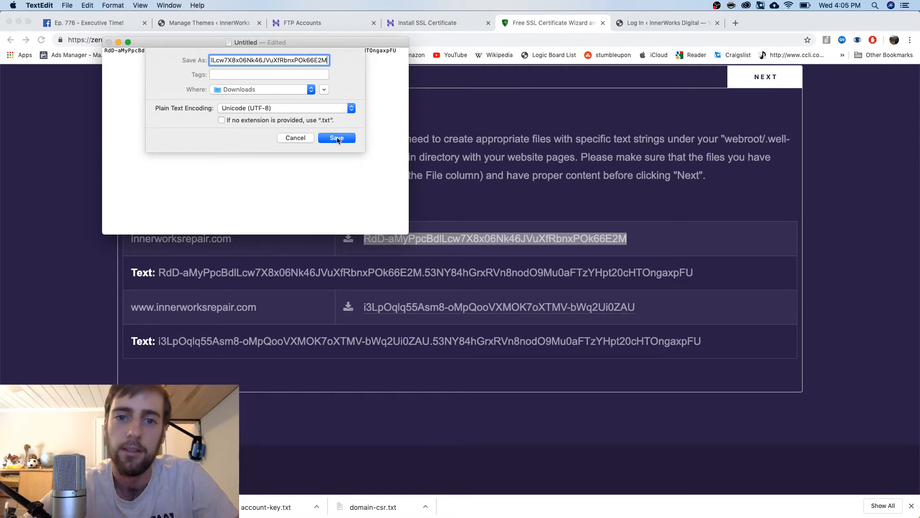
{"action": "left_click", "coordinate": [337, 138]}
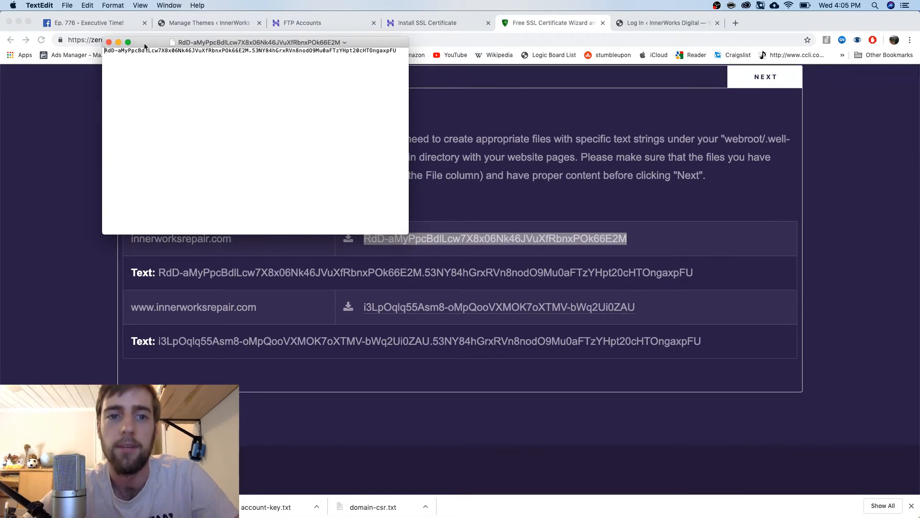
{"action": "left_click", "coordinate": [108, 42]}
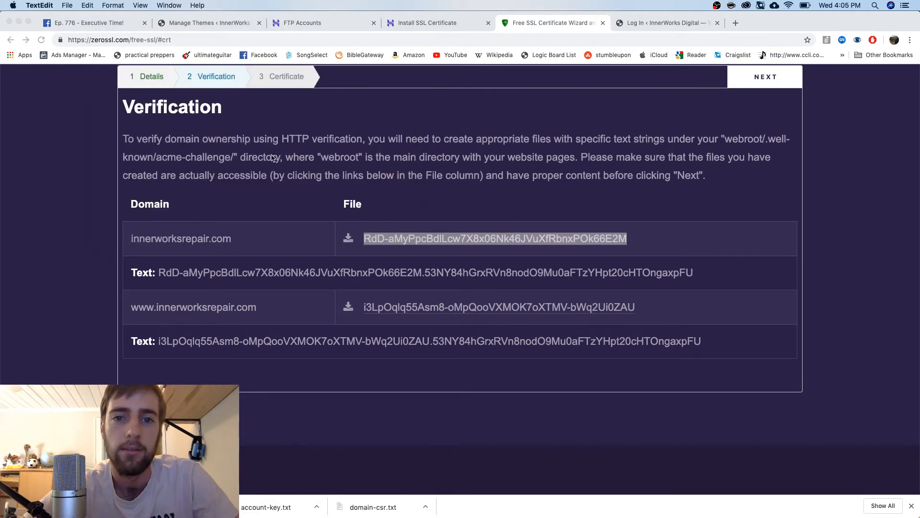
{"action": "left_click", "coordinate": [424, 189]}
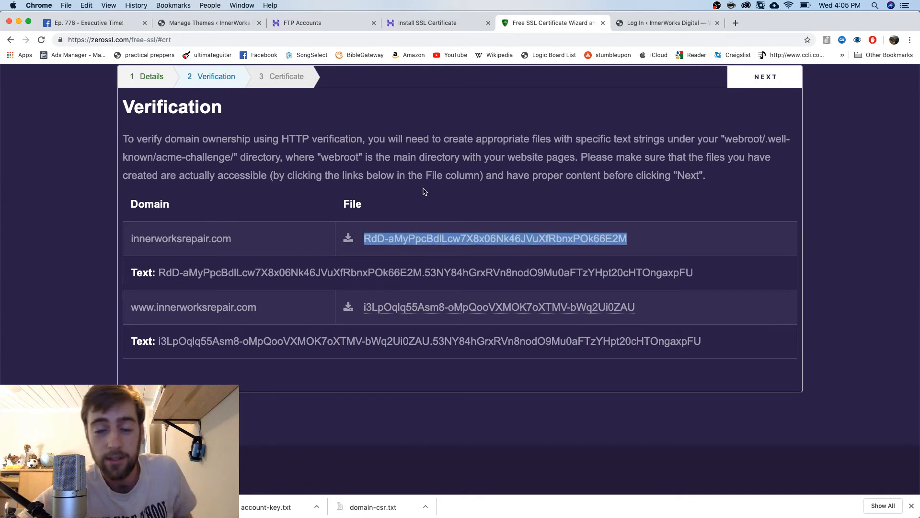
Bring the FileZilla FTP client to the front
{"action": "mouse_move", "coordinate": [523, 501]}
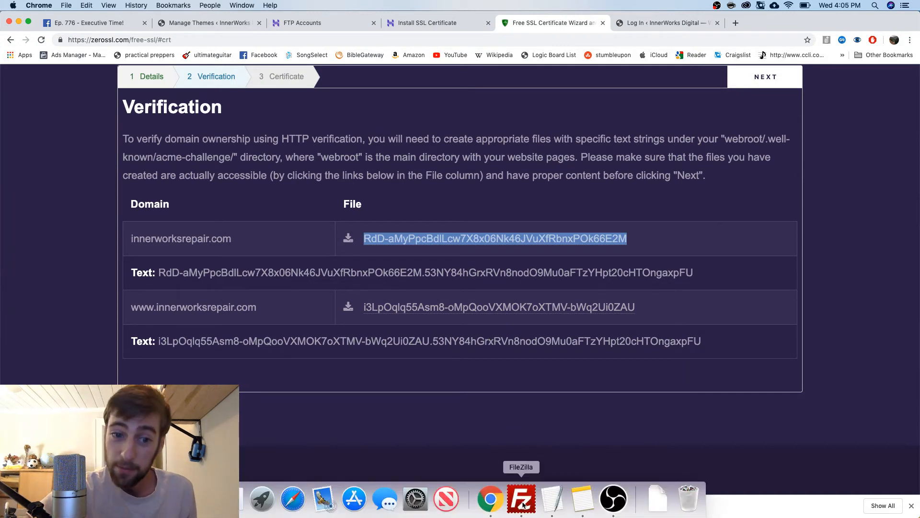
{"action": "left_click", "coordinate": [524, 504]}
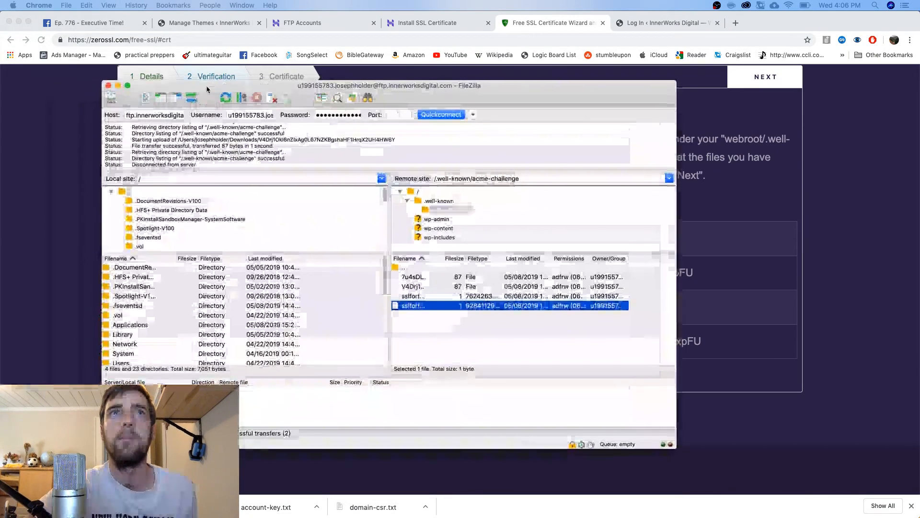
Reconnect FileZilla on port 21, accept the server certificate, and select the .well-known folder
{"action": "left_click_drag", "start_coordinate": [207, 87], "coordinate": [203, 78]}
{"action": "mouse_move", "coordinate": [517, 507]}
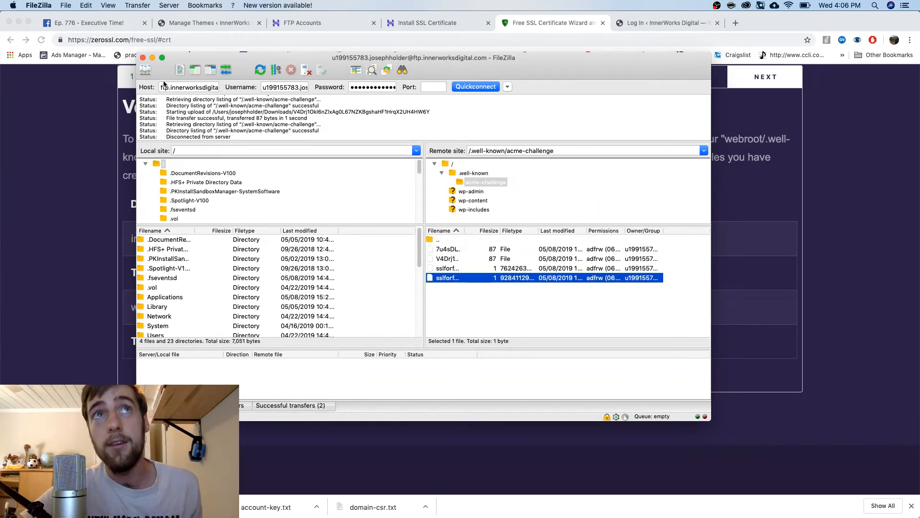
{"action": "left_click", "coordinate": [433, 90]}
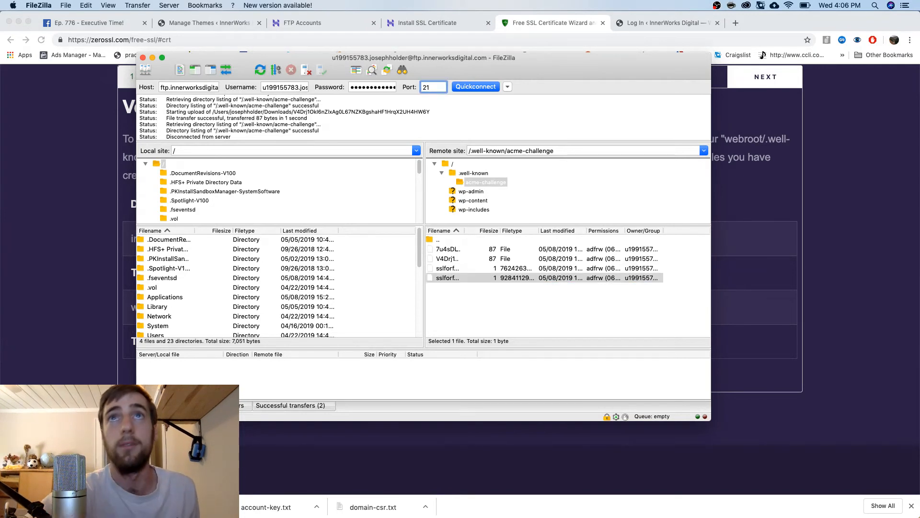
{"action": "type", "text": "21"}
{"action": "left_click", "coordinate": [454, 165]}
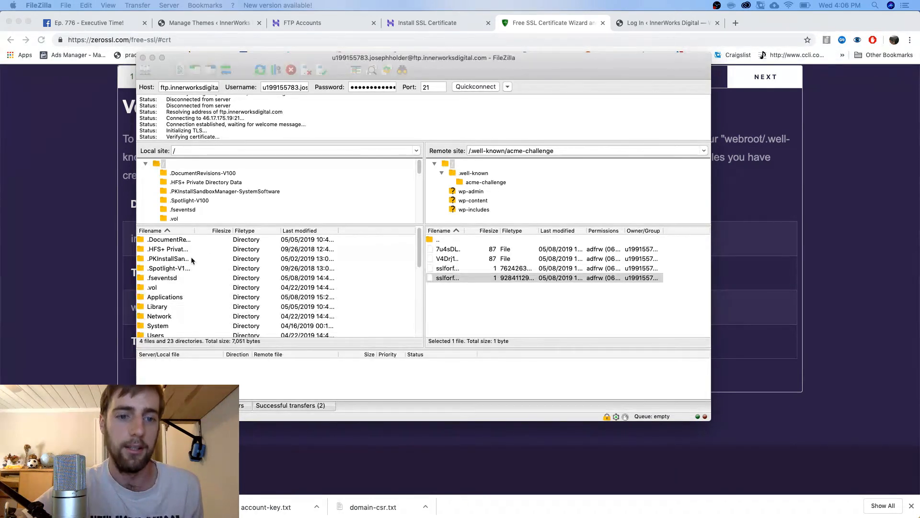
{"action": "left_click", "coordinate": [483, 175]}
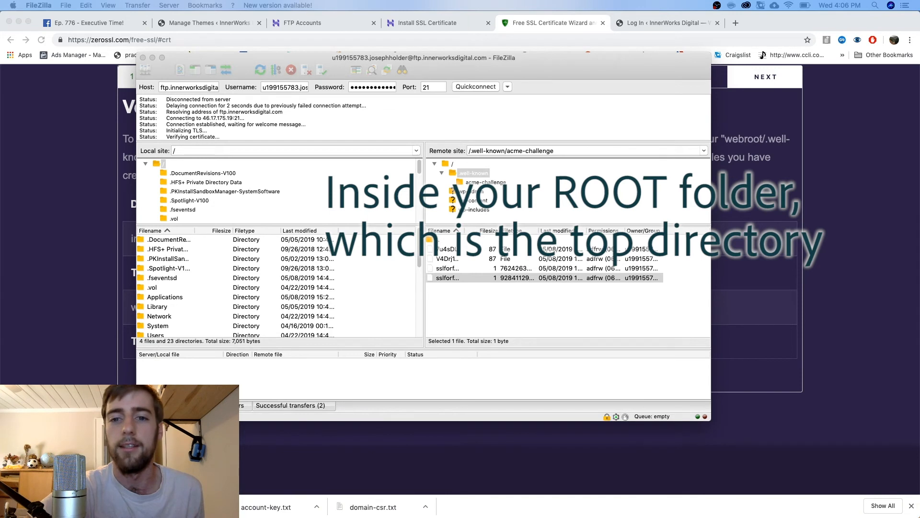
{"action": "key", "text": "Return"}
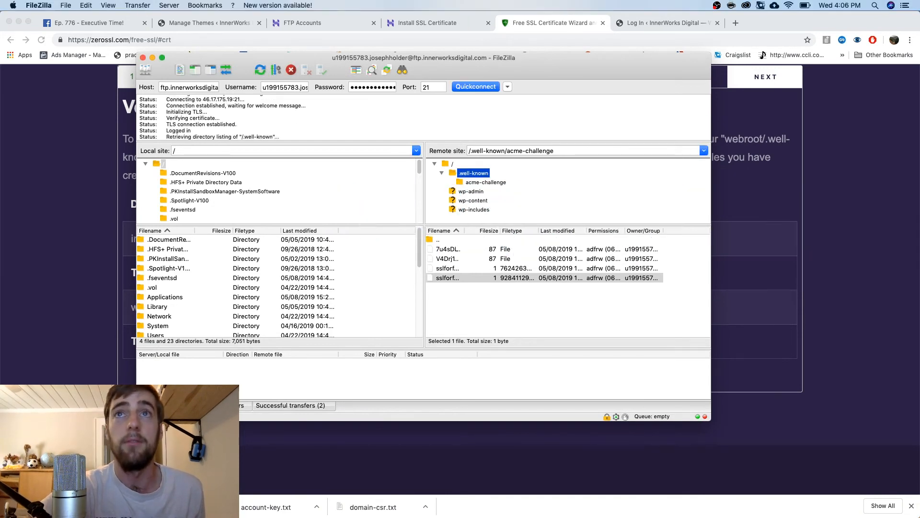
Expand .well-known and open the acme-challenge folder on the server
{"action": "double_click", "coordinate": [458, 175]}
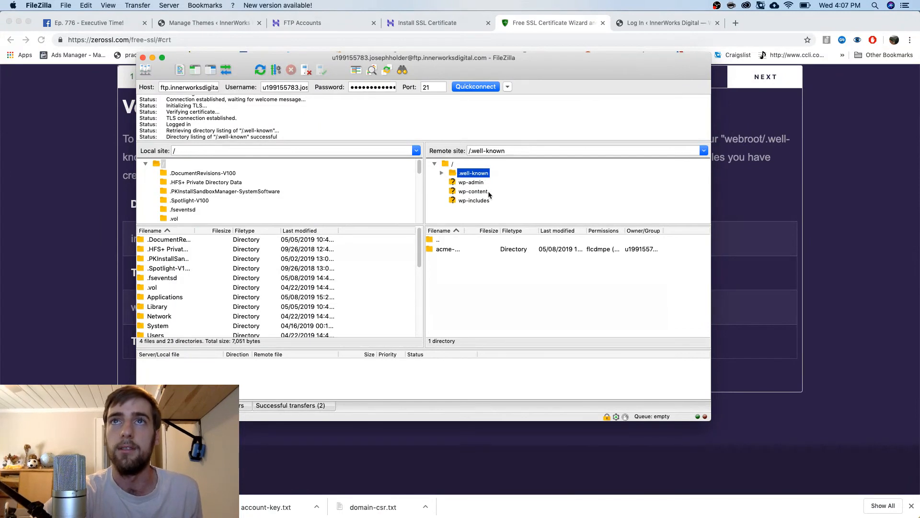
{"action": "left_click", "coordinate": [442, 173]}
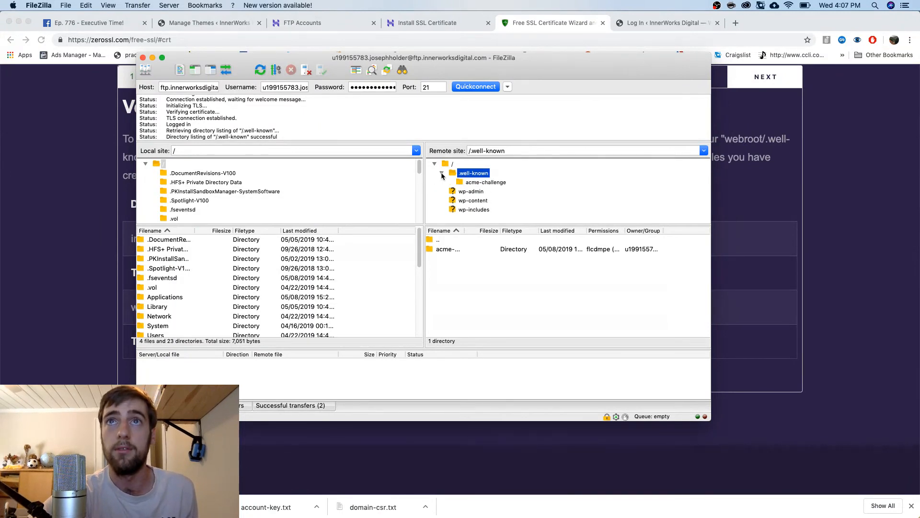
{"action": "left_click", "coordinate": [486, 183]}
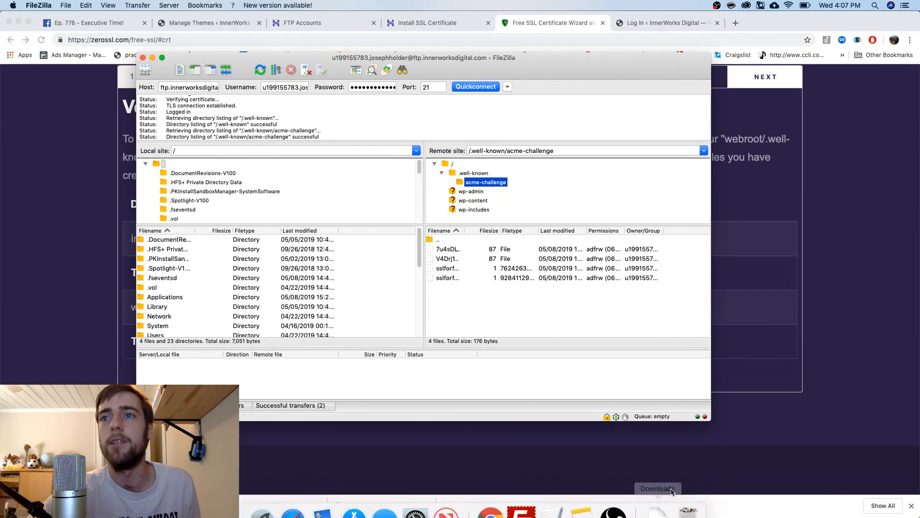
Cancel moving a downloaded file, then close the ZeroSSL tab and return to Hostinger's Install SSL page
{"action": "left_click", "coordinate": [658, 498]}
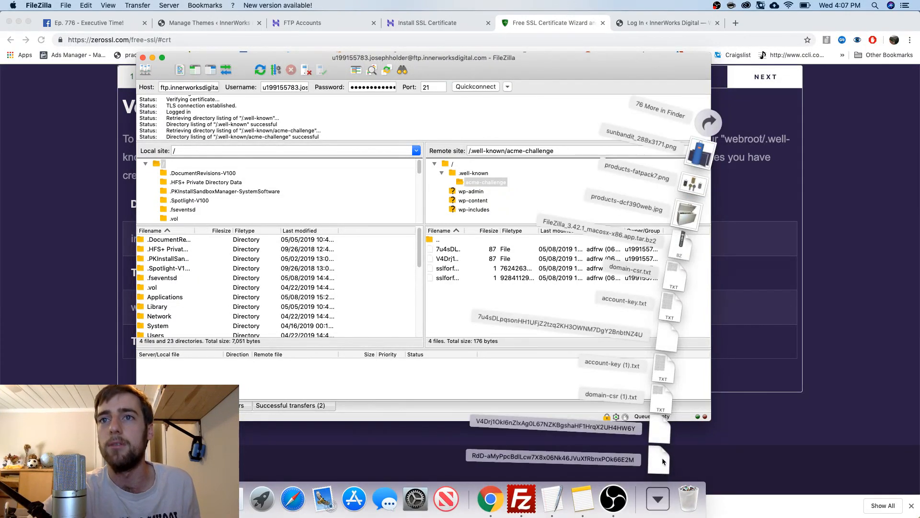
{"action": "left_click_drag", "start_coordinate": [664, 461], "coordinate": [664, 494]}
{"action": "left_click", "coordinate": [819, 299]}
{"action": "scroll", "coordinate": [551, 282], "scroll_direction": "up", "scroll_amount": 4}
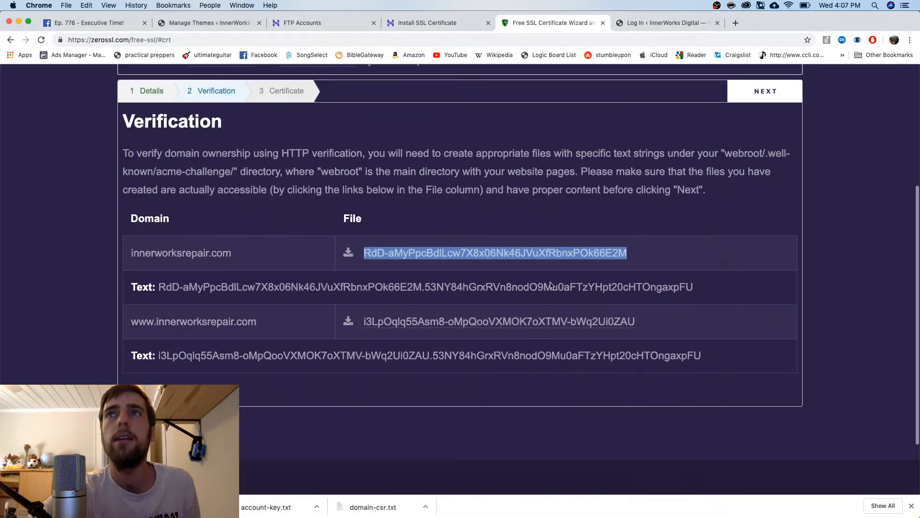
{"action": "scroll", "coordinate": [550, 282], "scroll_direction": "down", "scroll_amount": 1}
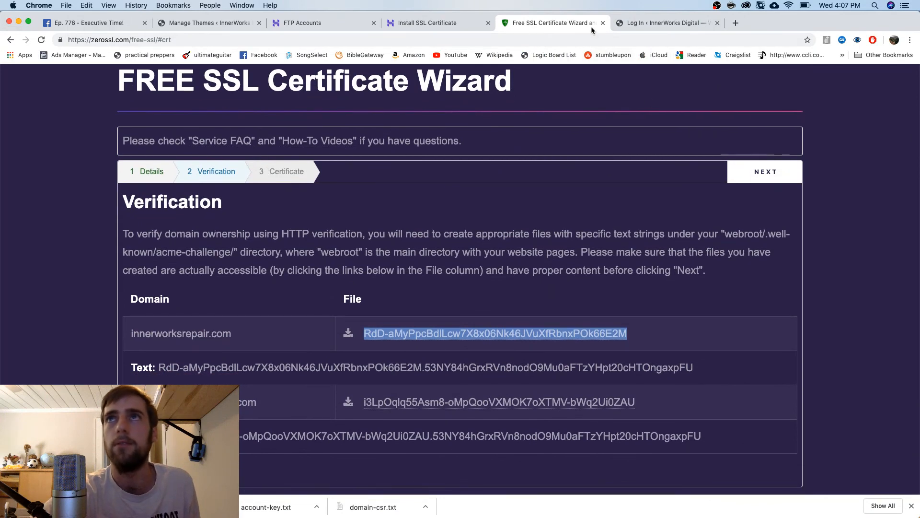
{"action": "left_click", "coordinate": [603, 23]}
{"action": "left_click", "coordinate": [443, 23]}
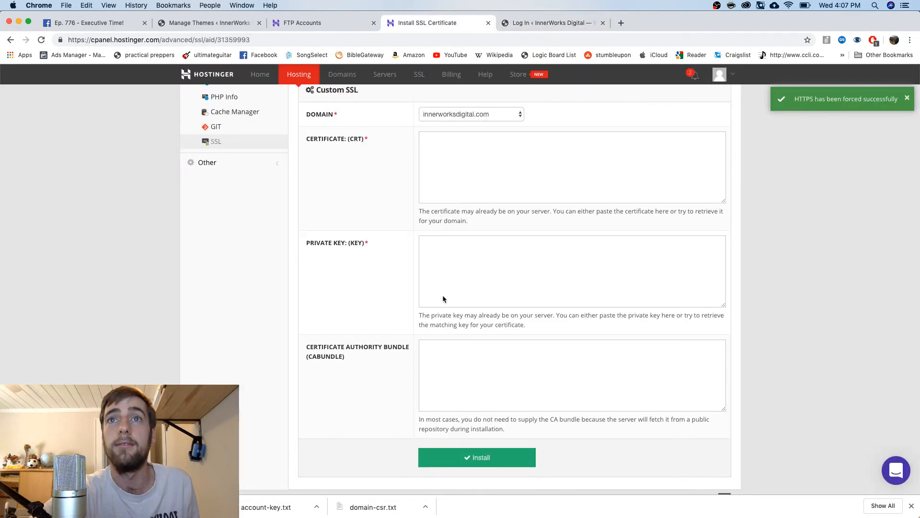
Check the Installed SSL table, then confirm the innerworksdigital.com WordPress login page uses https
{"action": "scroll", "coordinate": [462, 224], "scroll_direction": "up", "scroll_amount": 6}
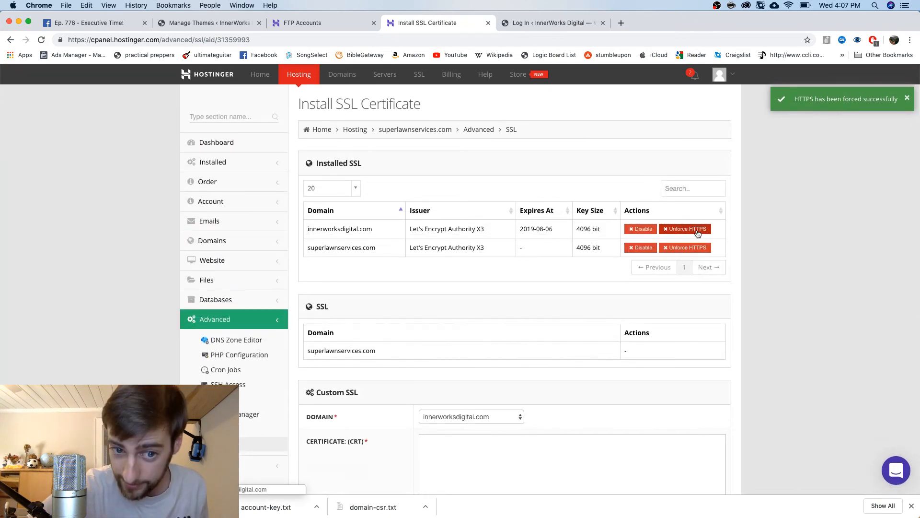
{"action": "left_click", "coordinate": [561, 25]}
{"action": "left_click", "coordinate": [82, 41]}
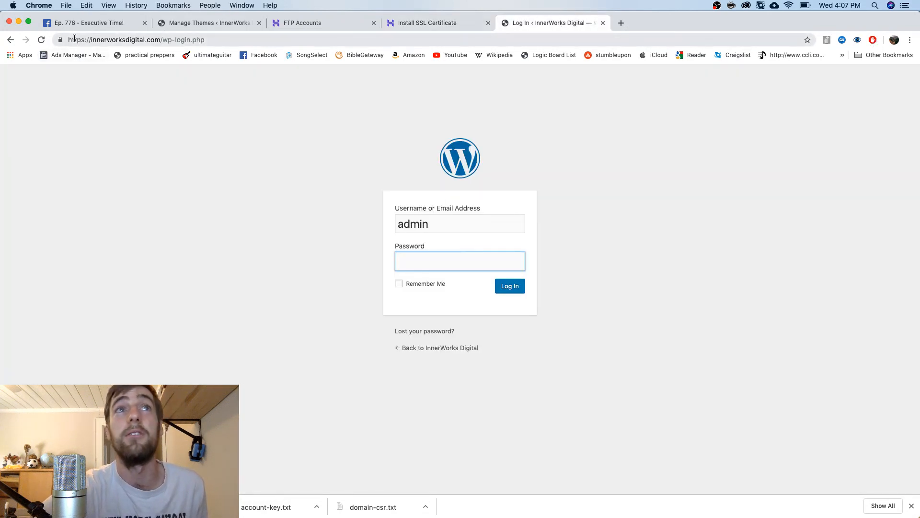
Check the https prefix, then enter the account password and log in to wp-admin
{"action": "left_click_drag", "start_coordinate": [74, 41], "coordinate": [88, 41]}
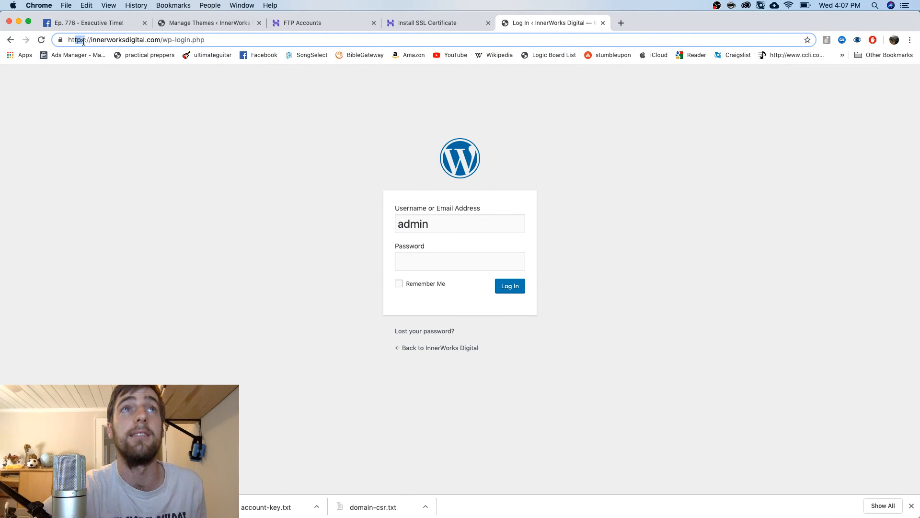
{"action": "left_click", "coordinate": [419, 263]}
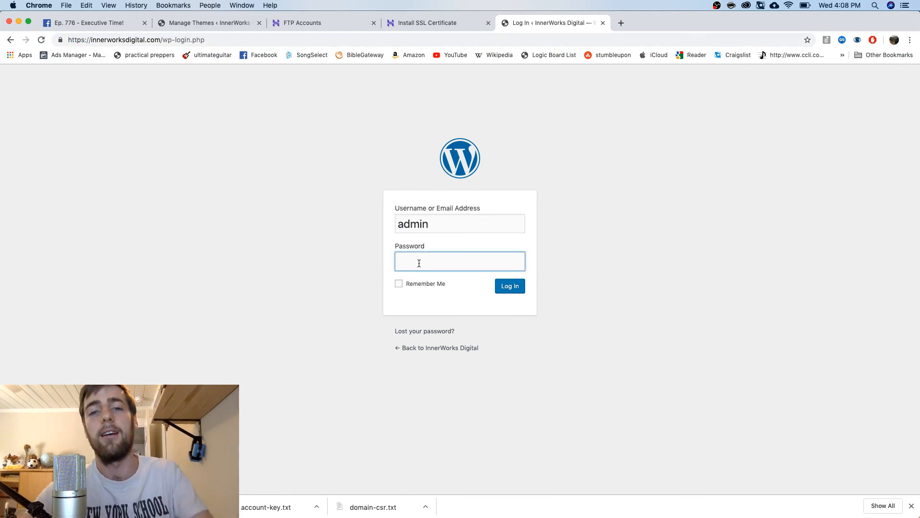
{"action": "type", "text": "••"}
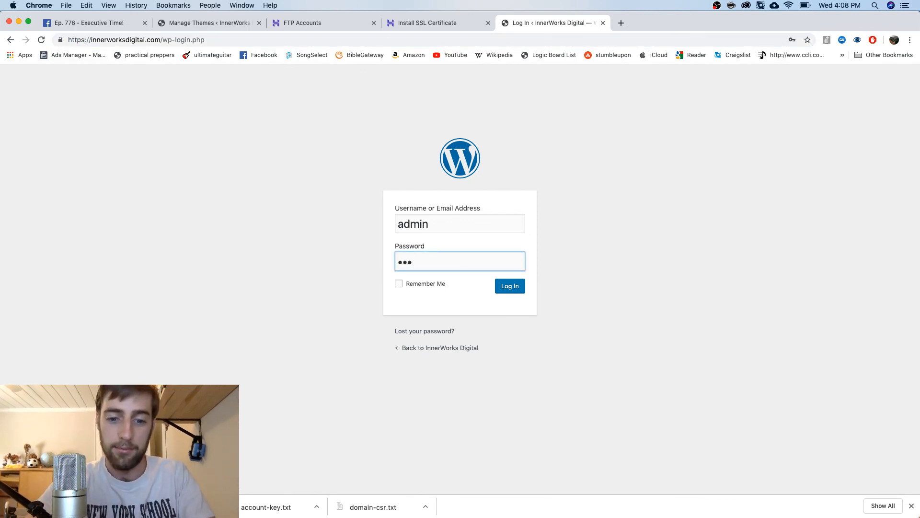
{"action": "type", "text": "••••••••••"}
{"action": "key", "text": "Return"}
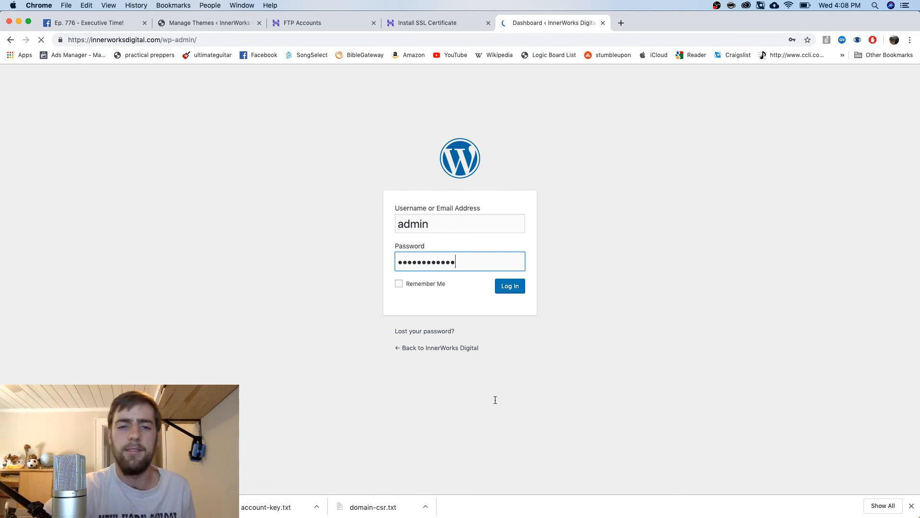